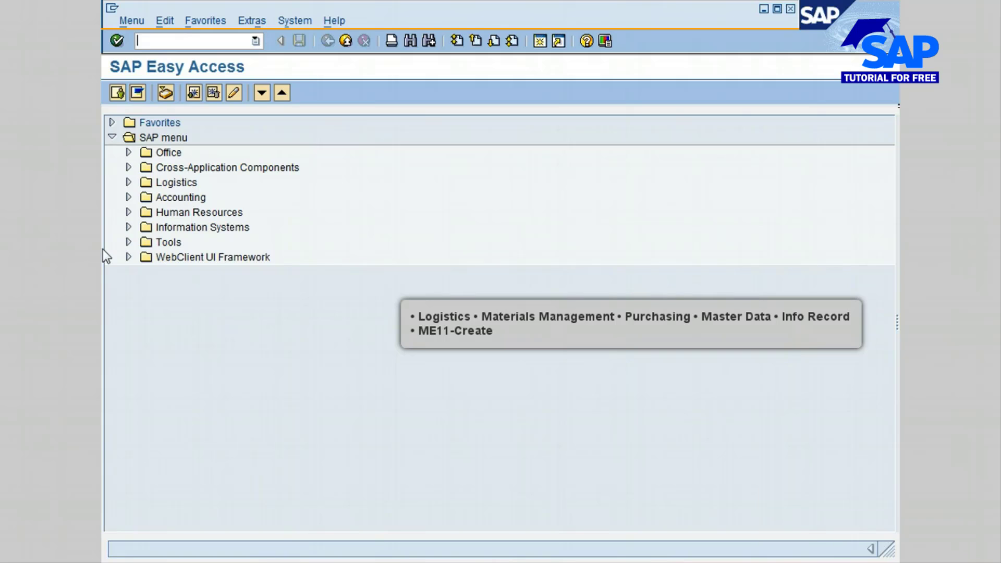
Step: Open the ME11 Create transaction under Logistics, Materials Management, Purchasing, Master Data, Info Record
{"action": "left_click", "coordinate": [128, 182]}
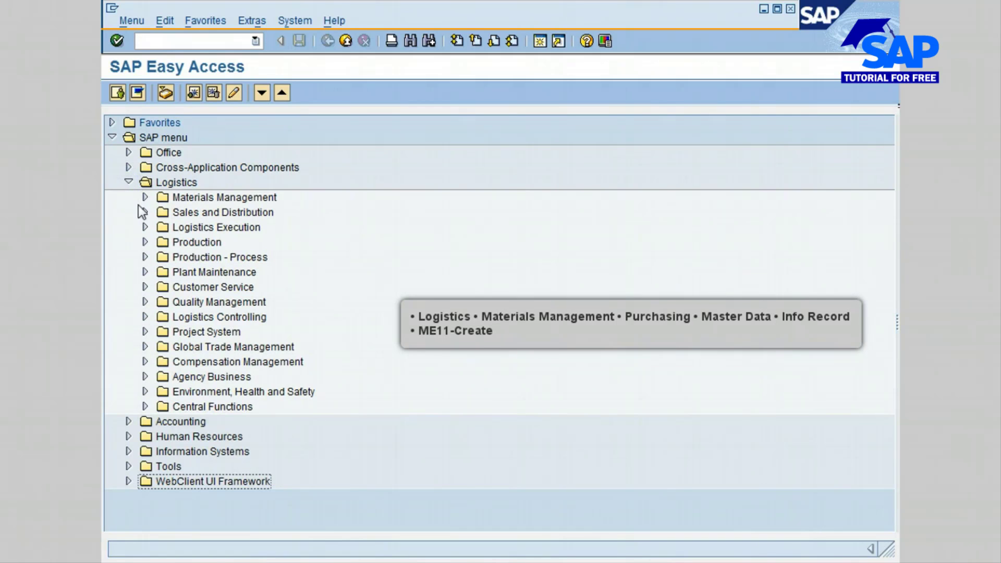
{"action": "left_click", "coordinate": [145, 197]}
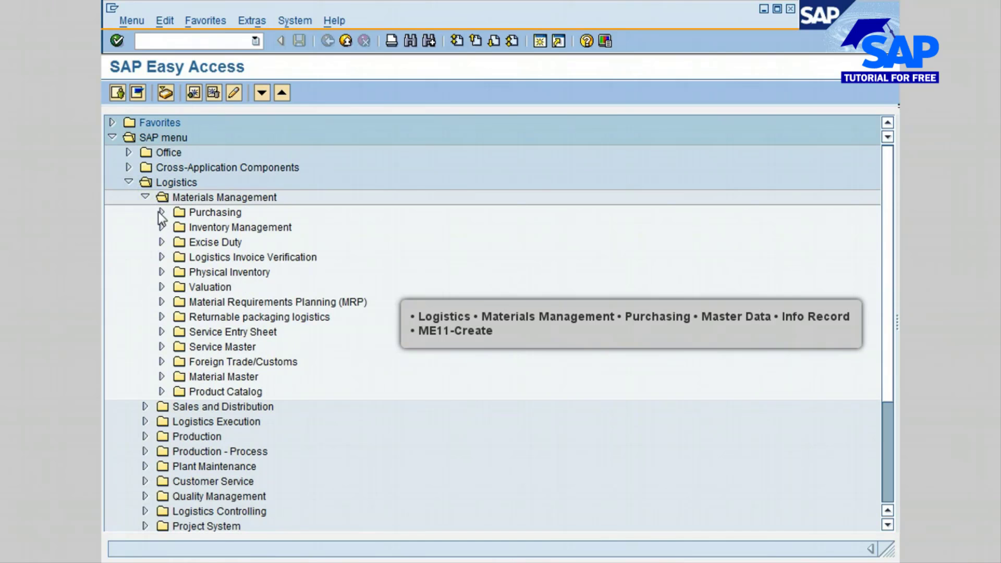
{"action": "left_click", "coordinate": [161, 212]}
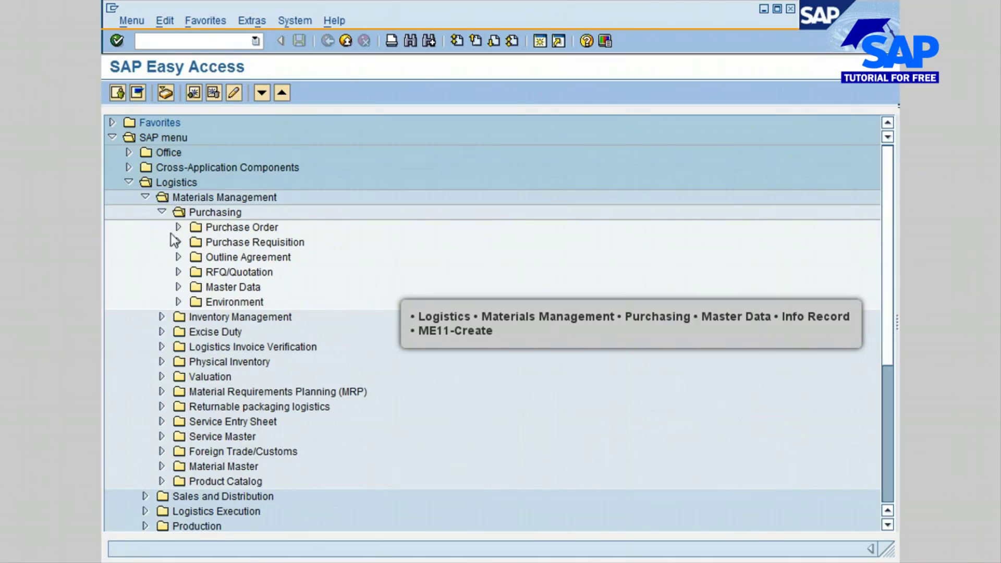
{"action": "left_click", "coordinate": [178, 288]}
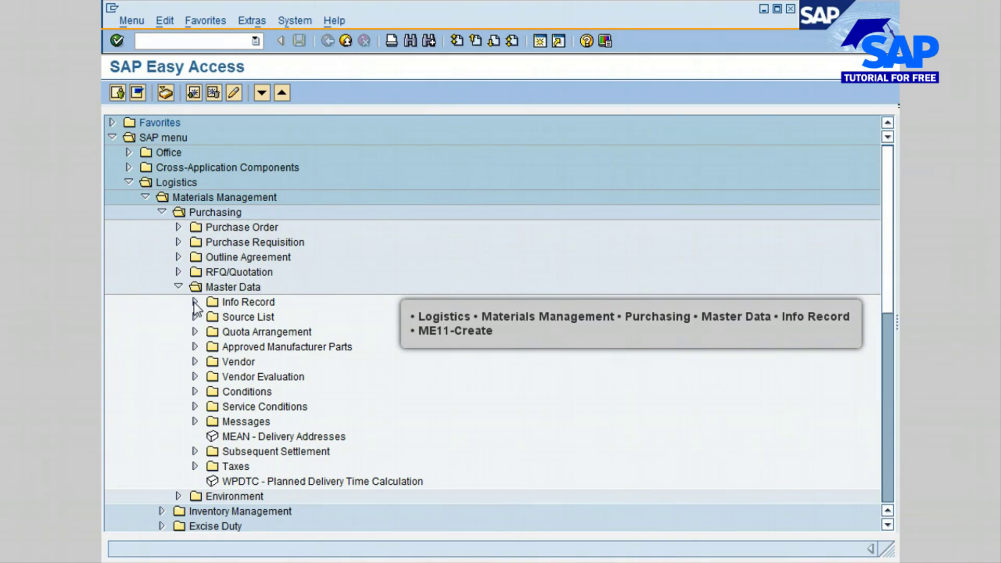
{"action": "left_click", "coordinate": [194, 303]}
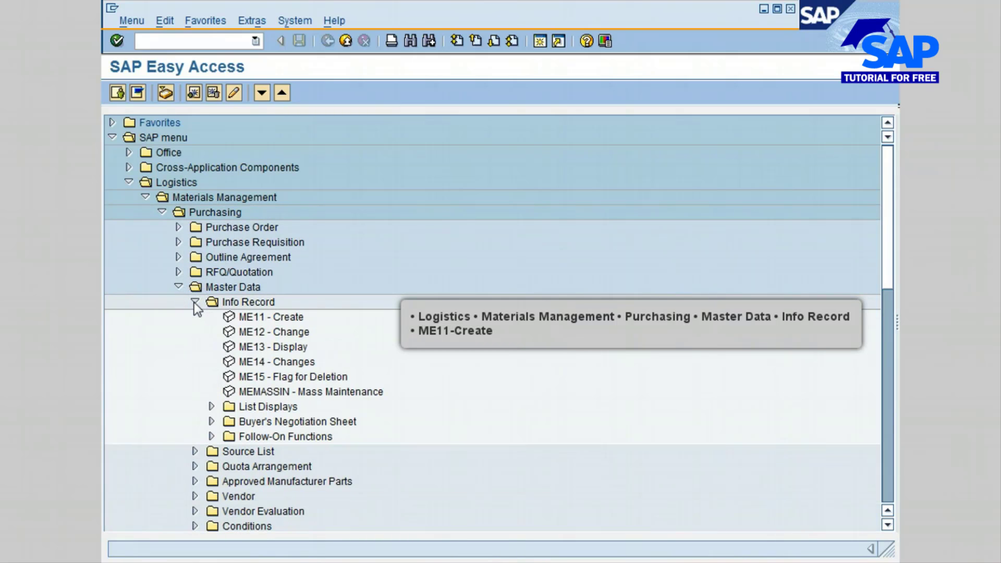
{"action": "double_click", "coordinate": [266, 318]}
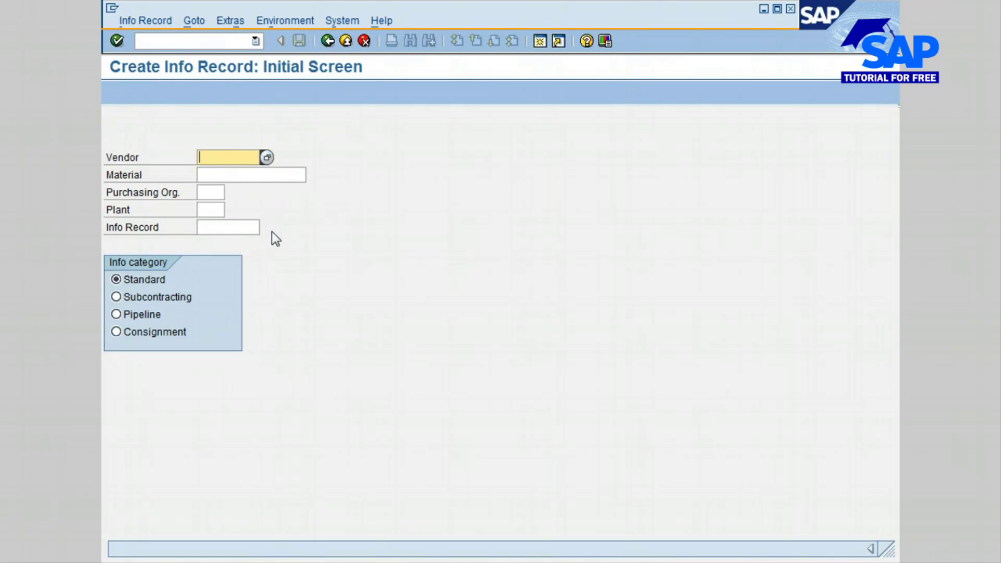
Step: Search the general vendor list for the name *RAM* and choose Ramco Inc. as the info record's vendor
{"action": "left_click", "coordinate": [266, 157]}
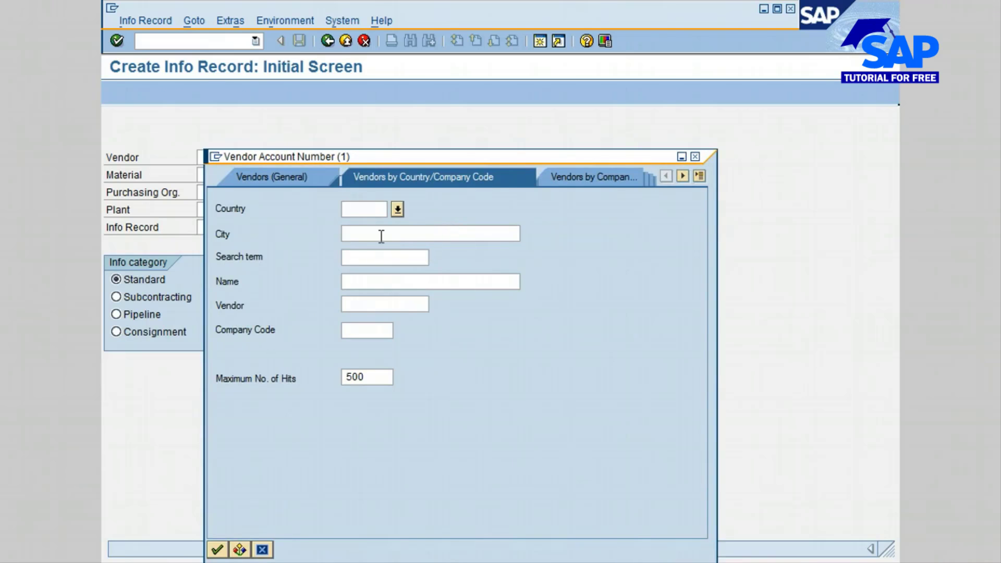
{"action": "left_click", "coordinate": [276, 179]}
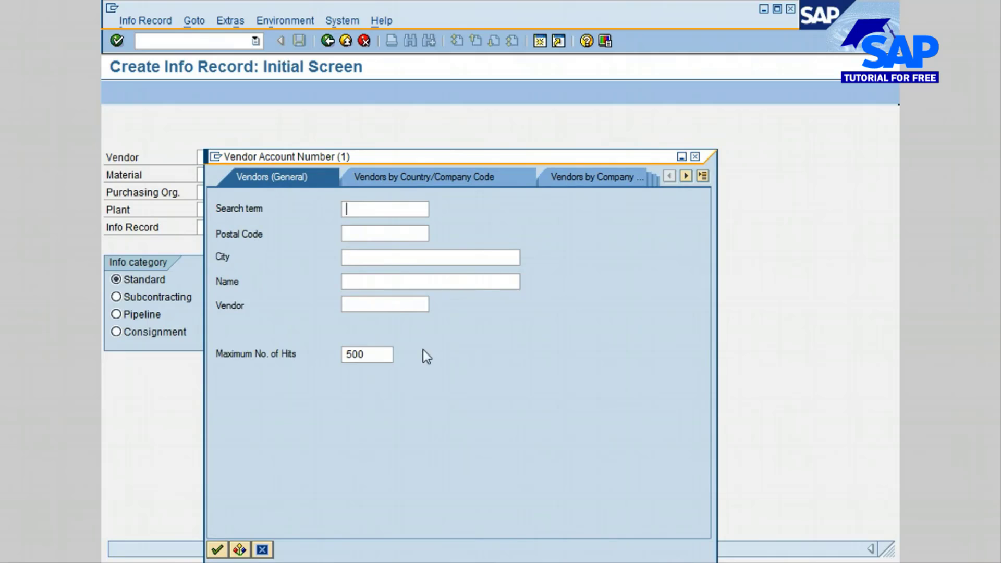
{"action": "left_click", "coordinate": [360, 283]}
{"action": "type", "text": "*RAM*"}
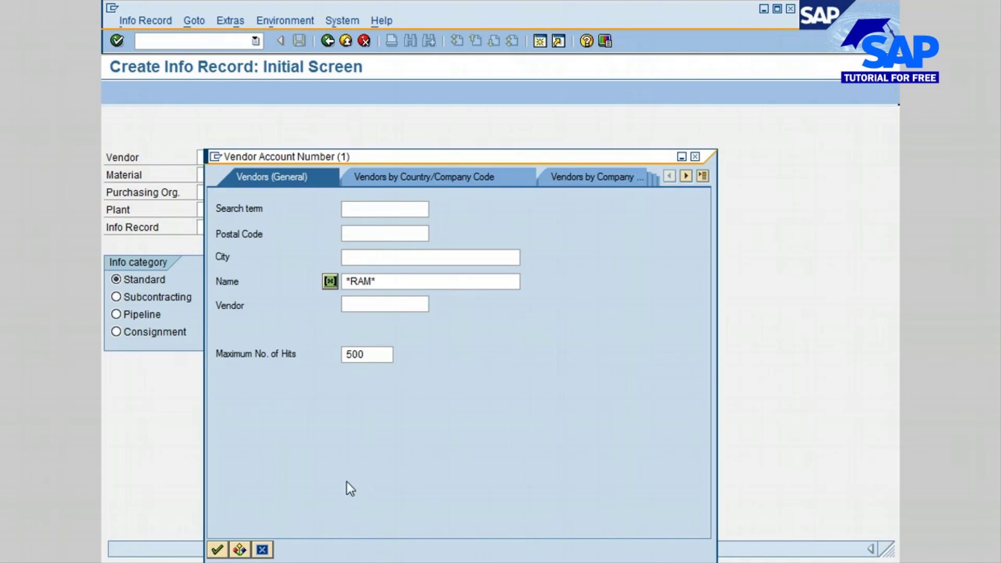
{"action": "key", "text": "Return"}
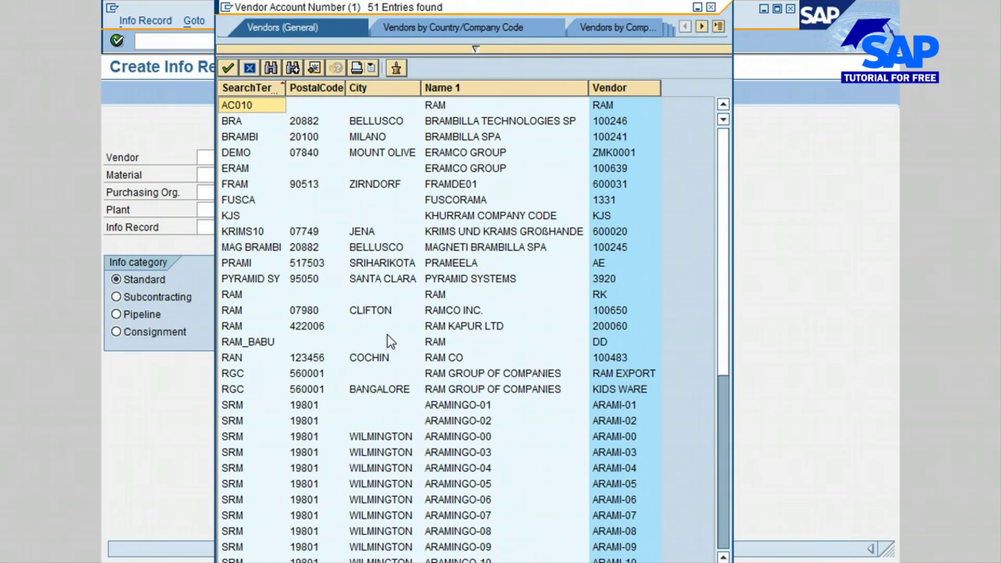
{"action": "left_click", "coordinate": [254, 310]}
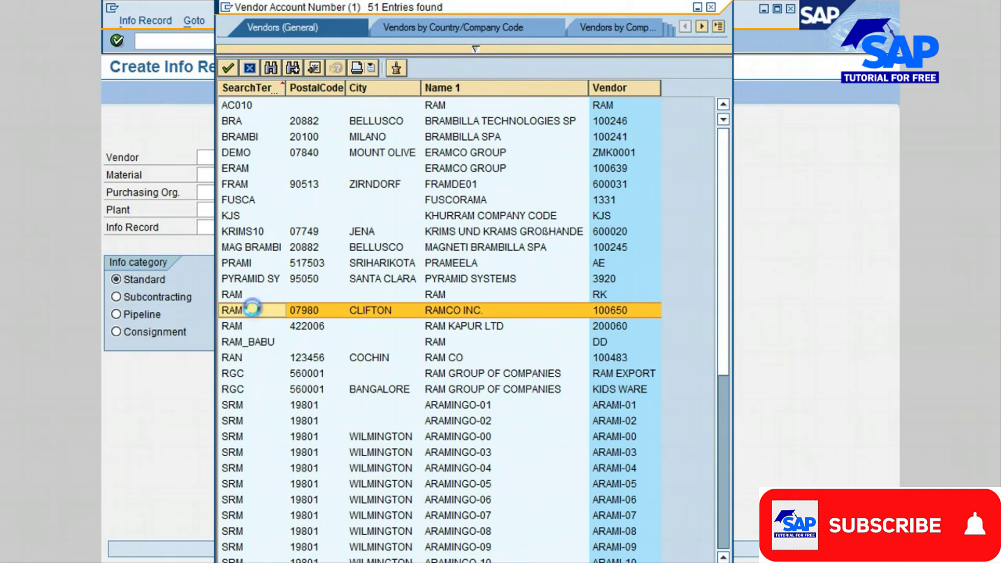
{"action": "double_click", "coordinate": [252, 310]}
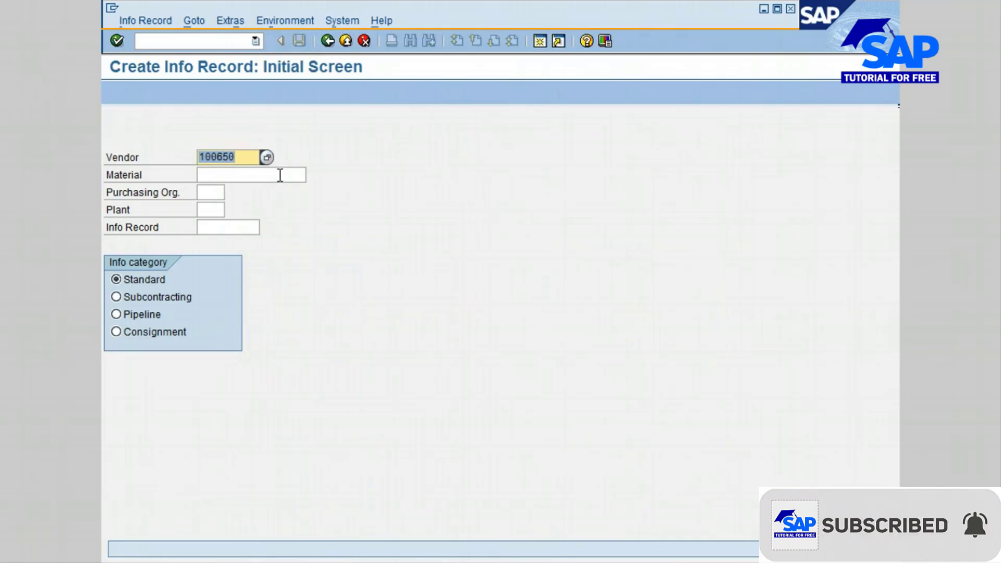
Step: Search materials by the description *10W30* and choose 10W30 MOTOR OIL CASE, material 1500-520
{"action": "left_click", "coordinate": [279, 175]}
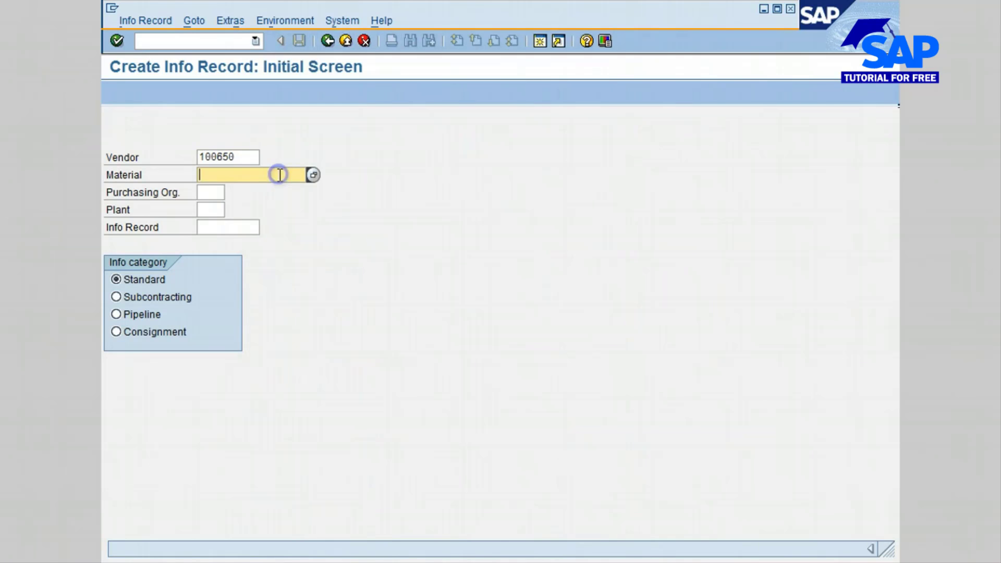
{"action": "left_click", "coordinate": [313, 175]}
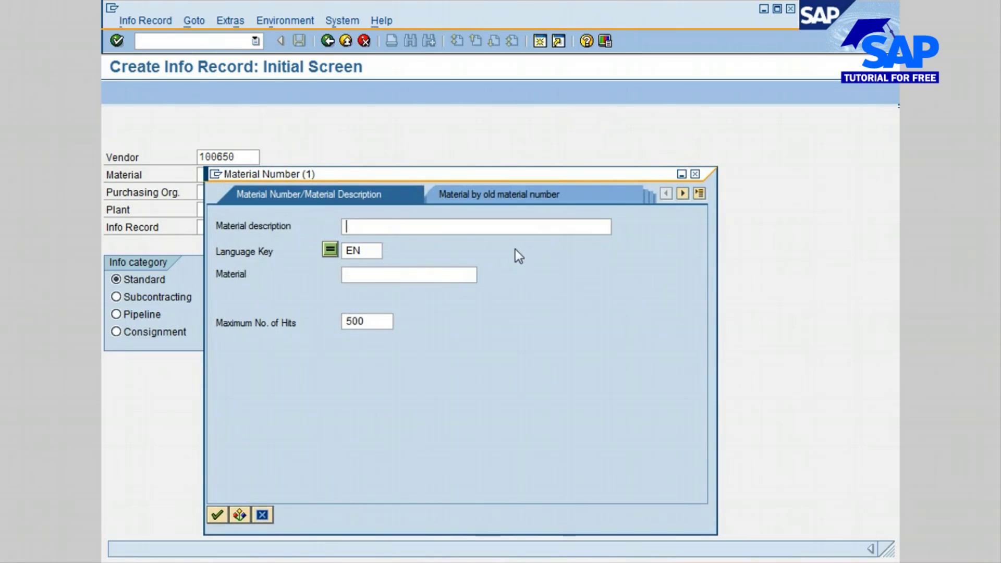
{"action": "type", "text": "*"}
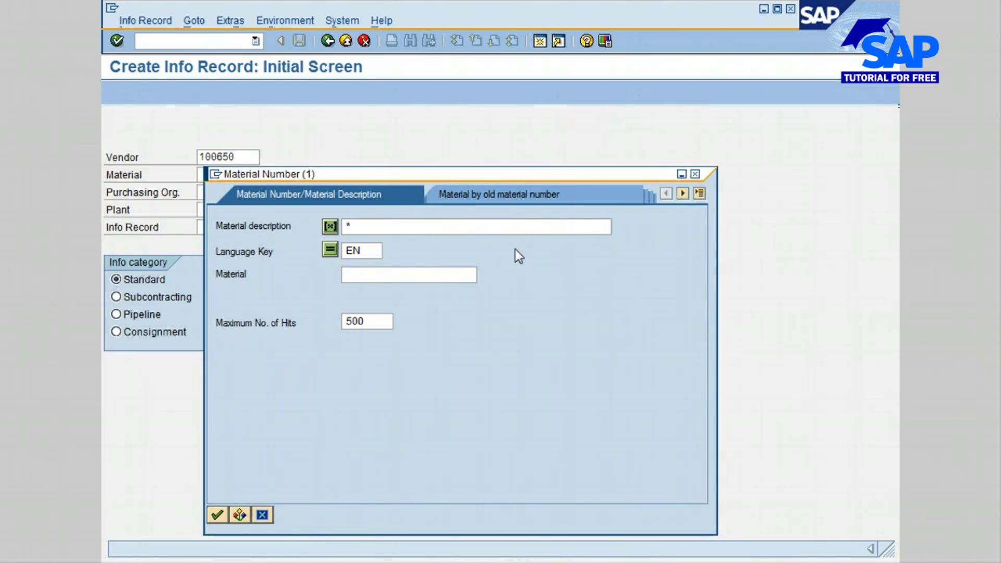
{"action": "type", "text": "10W30*"}
{"action": "key", "text": "Return"}
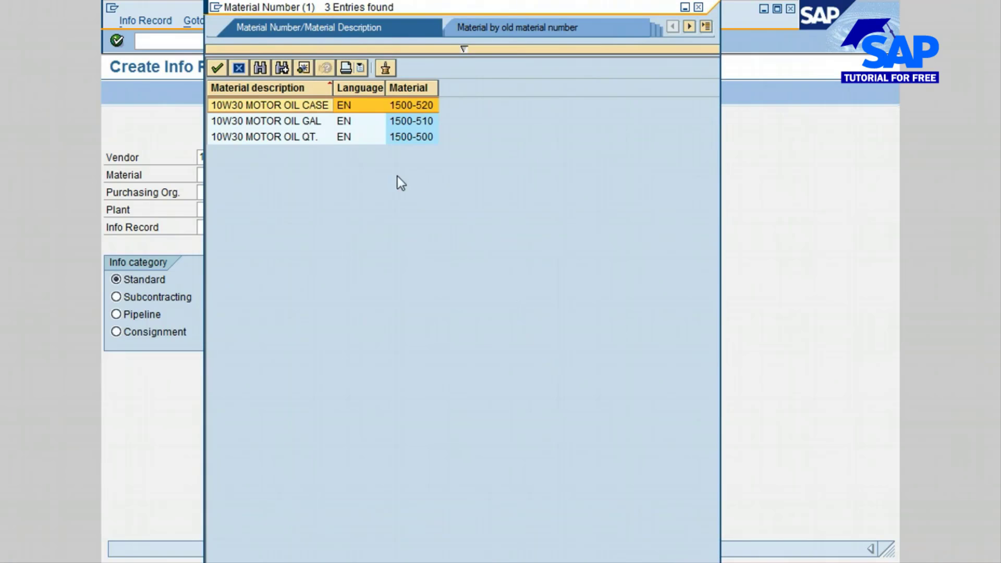
{"action": "double_click", "coordinate": [234, 105]}
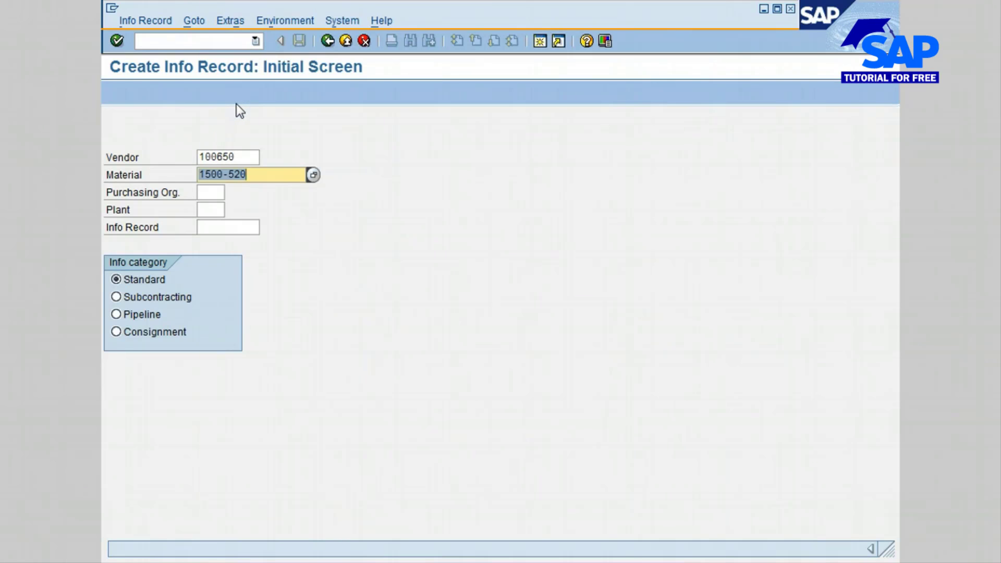
Step: Set both the purchasing organization and the plant to 3000
{"action": "left_click", "coordinate": [219, 192]}
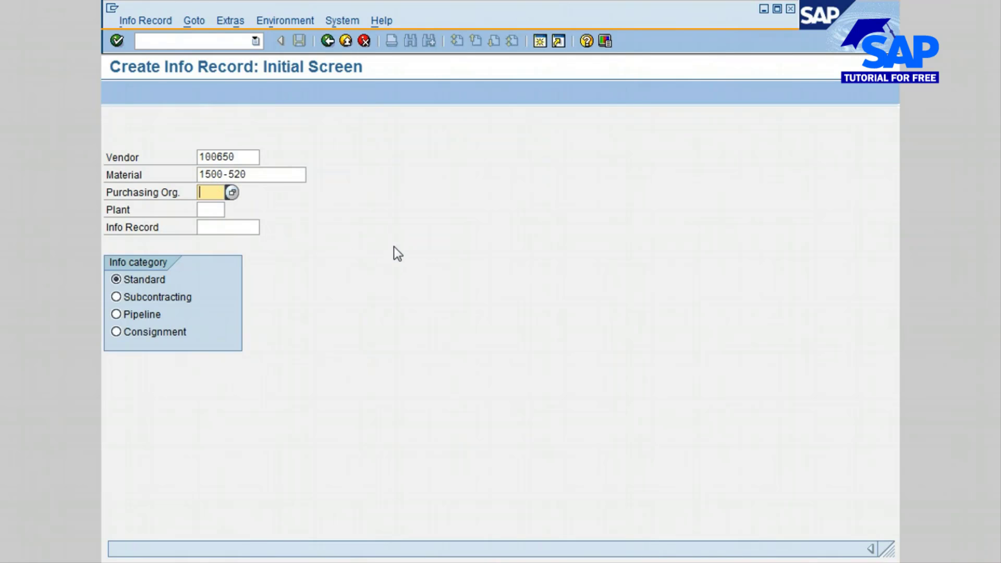
{"action": "type", "text": "3000"}
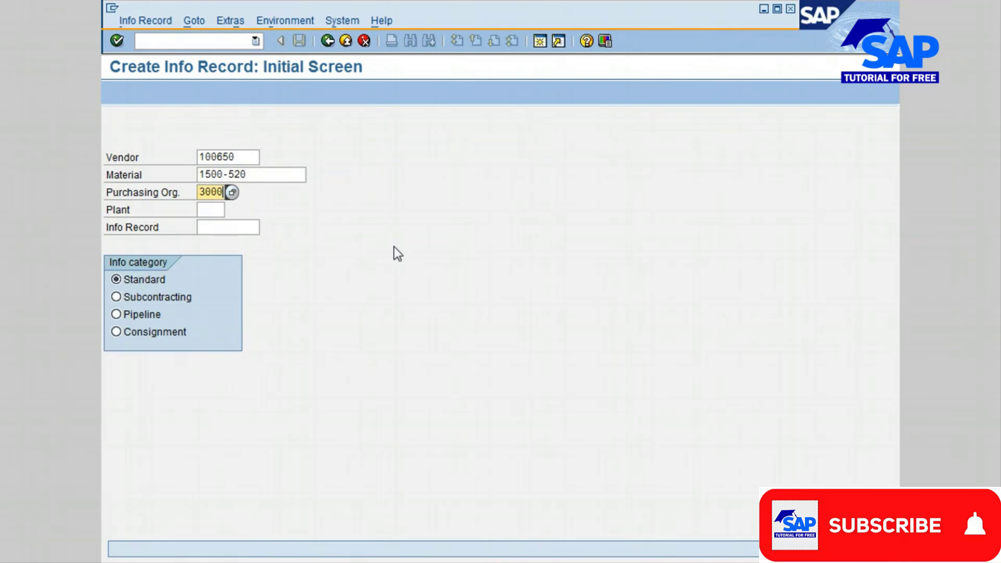
{"action": "left_click", "coordinate": [211, 209]}
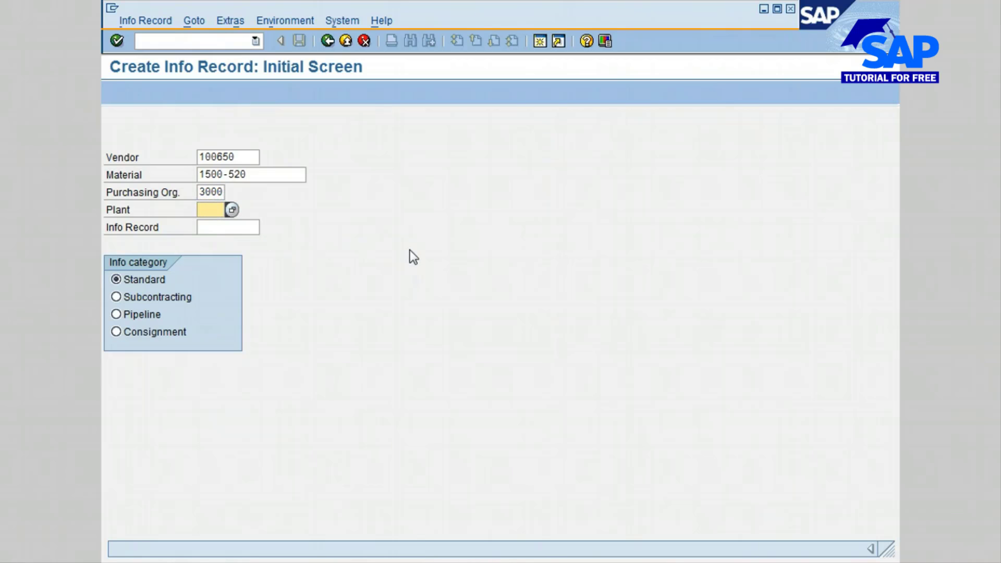
{"action": "type", "text": "3000"}
{"action": "key", "text": "Tab"}
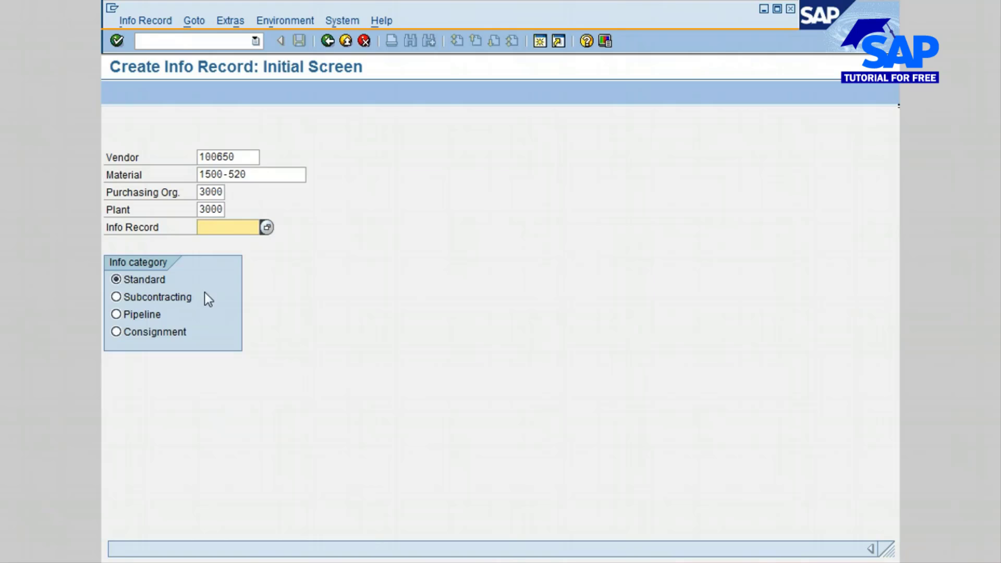
Step: Set the info category to Consignment and continue to the info record's general data
{"action": "left_click", "coordinate": [117, 297]}
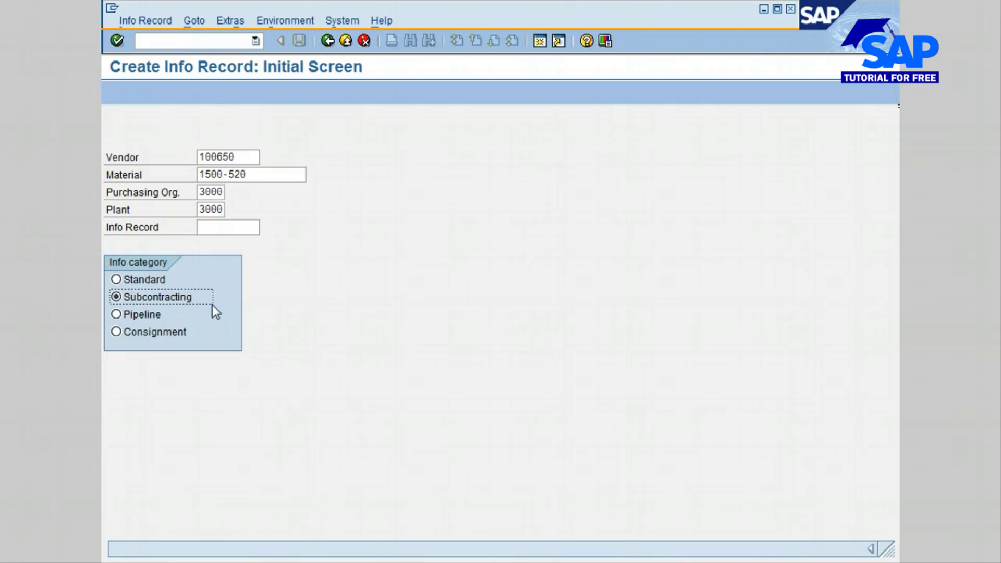
{"action": "left_click", "coordinate": [123, 315]}
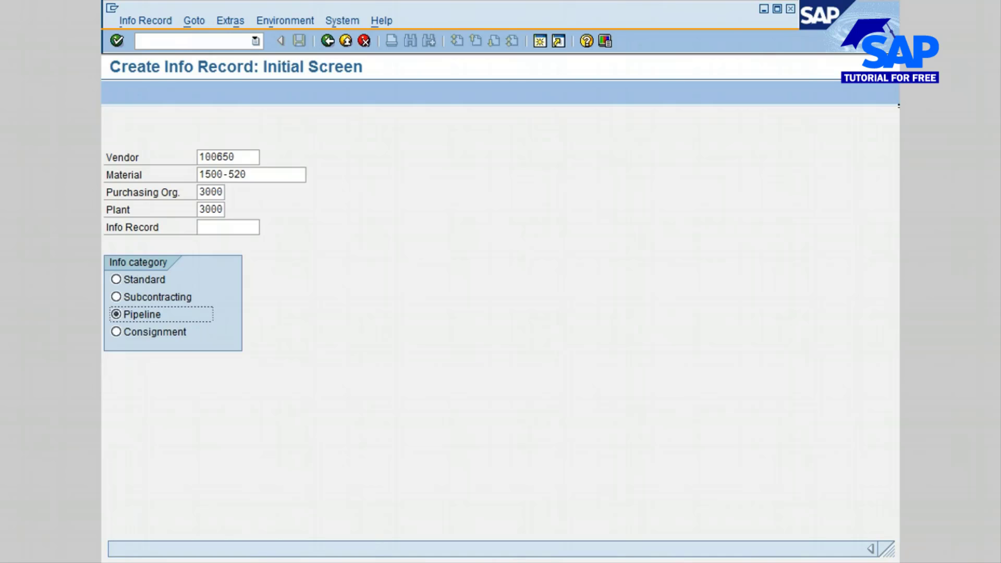
{"action": "left_click", "coordinate": [116, 333]}
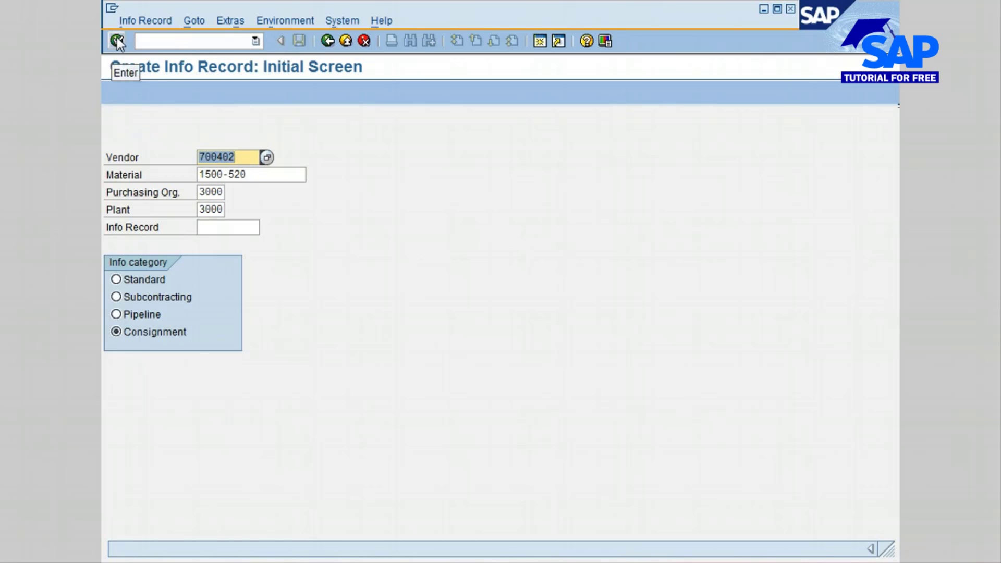
{"action": "left_click", "coordinate": [117, 41]}
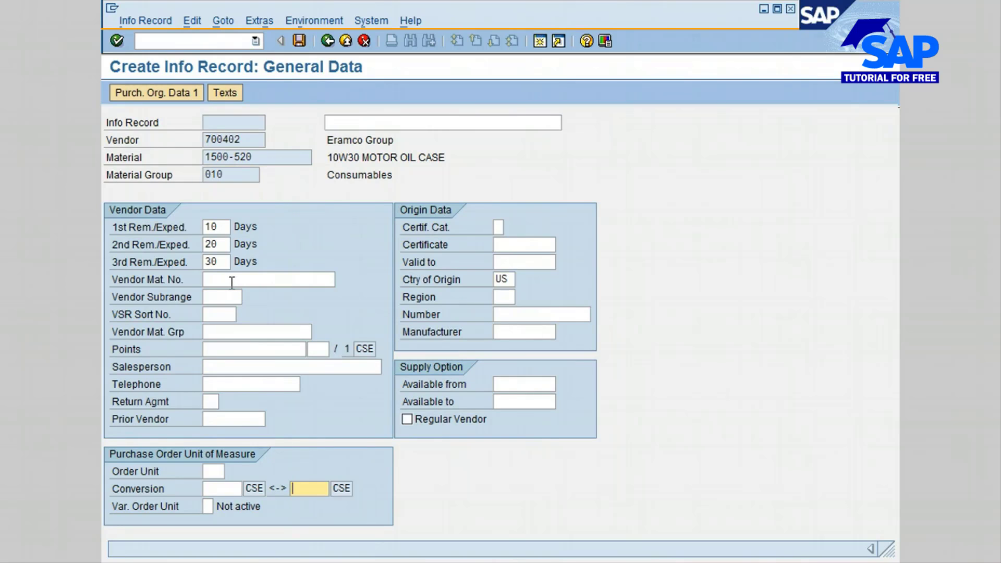
Step: Enter 300T45 as the vendor material number and mark the supplier as a regular vendor
{"action": "left_click", "coordinate": [231, 281]}
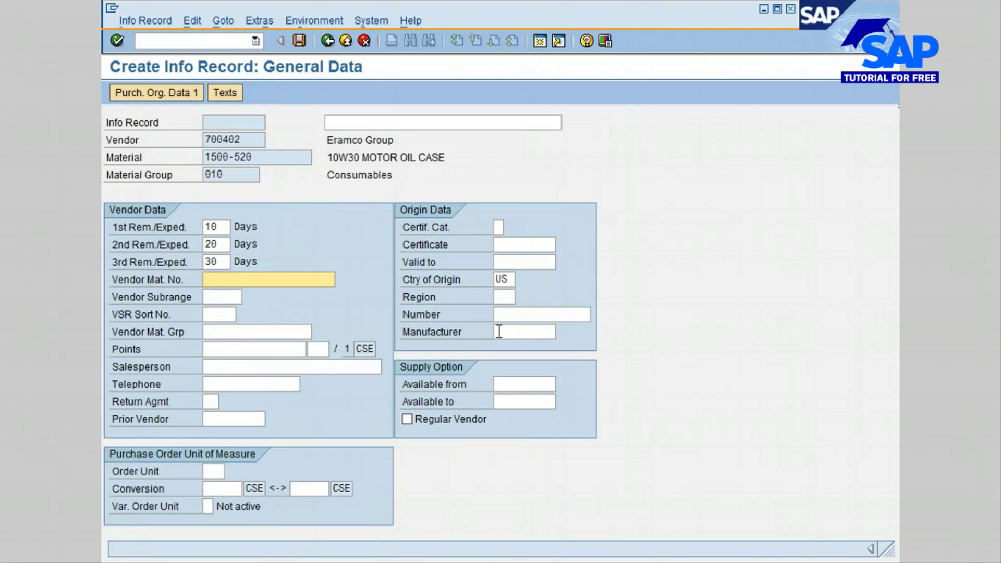
{"action": "type", "text": "300T45"}
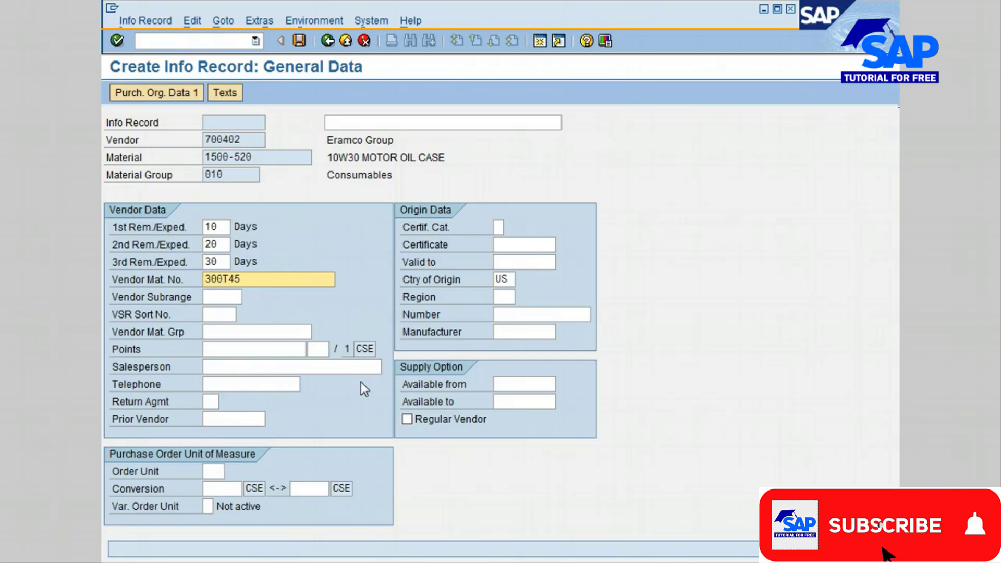
{"action": "key", "text": "Tab"}
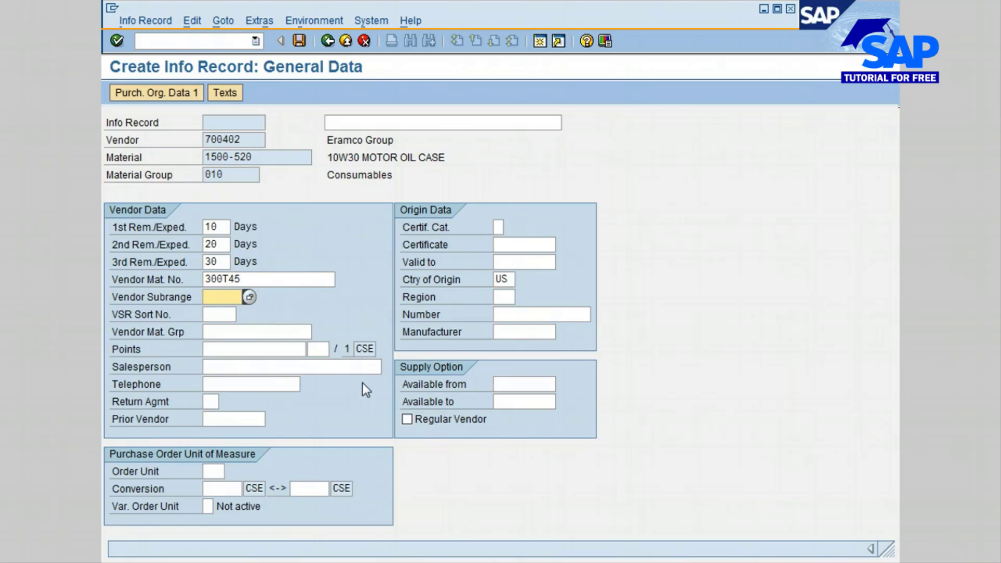
{"action": "left_click", "coordinate": [406, 421]}
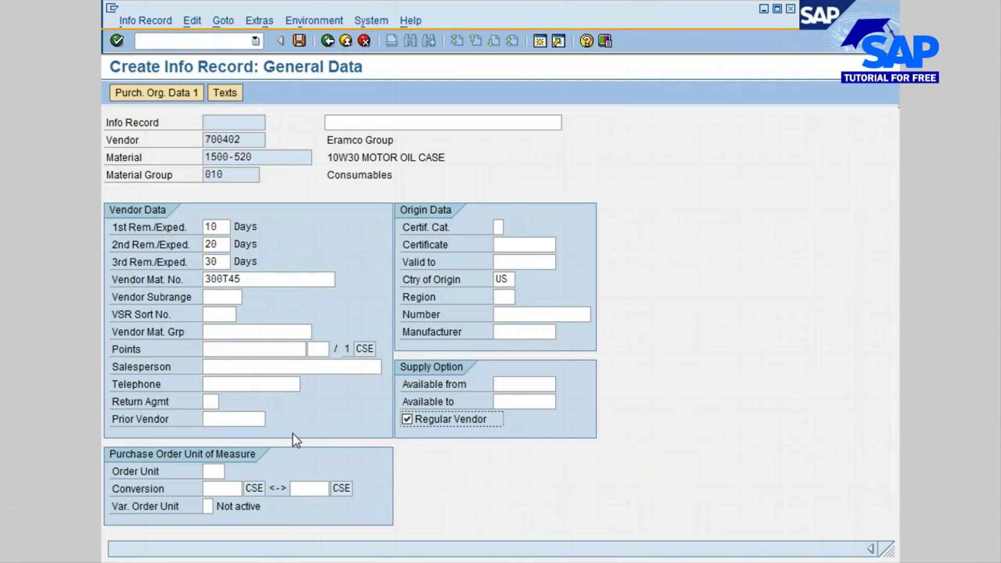
Step: Set the purchase order unit to CSE with a conversion of 1 CSE to 12 CSE
{"action": "left_click", "coordinate": [211, 468]}
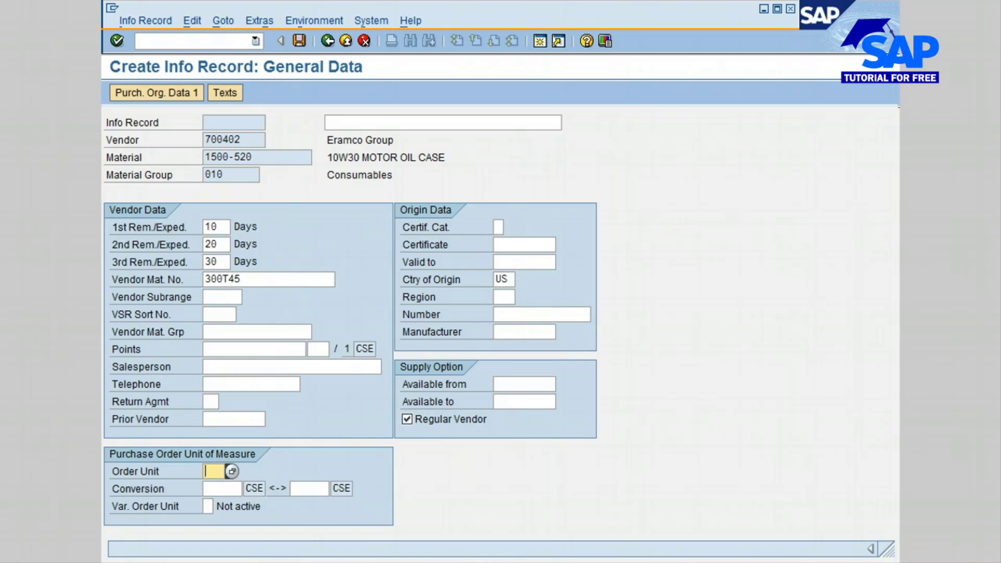
{"action": "type", "text": "CSE"}
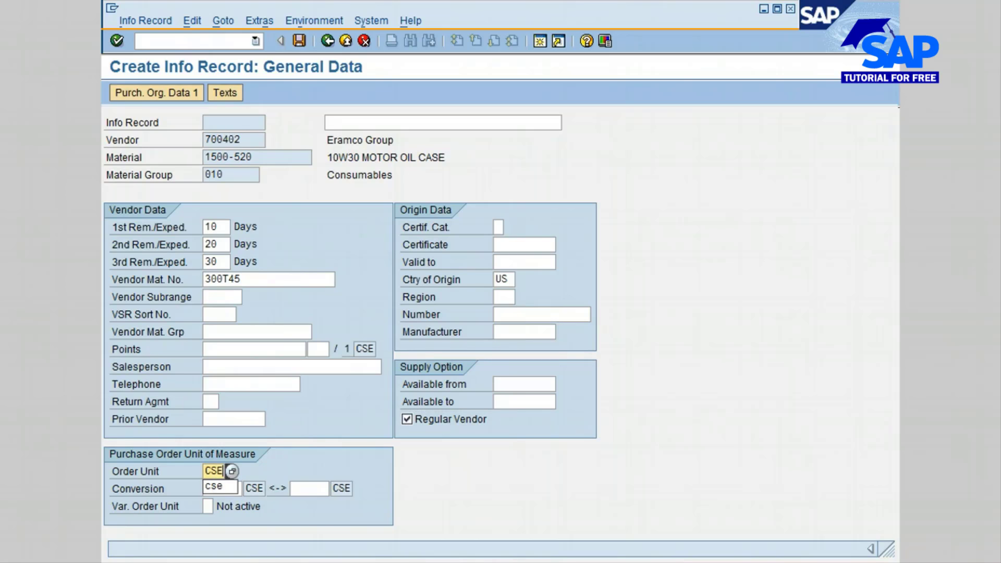
{"action": "key", "text": "Tab"}
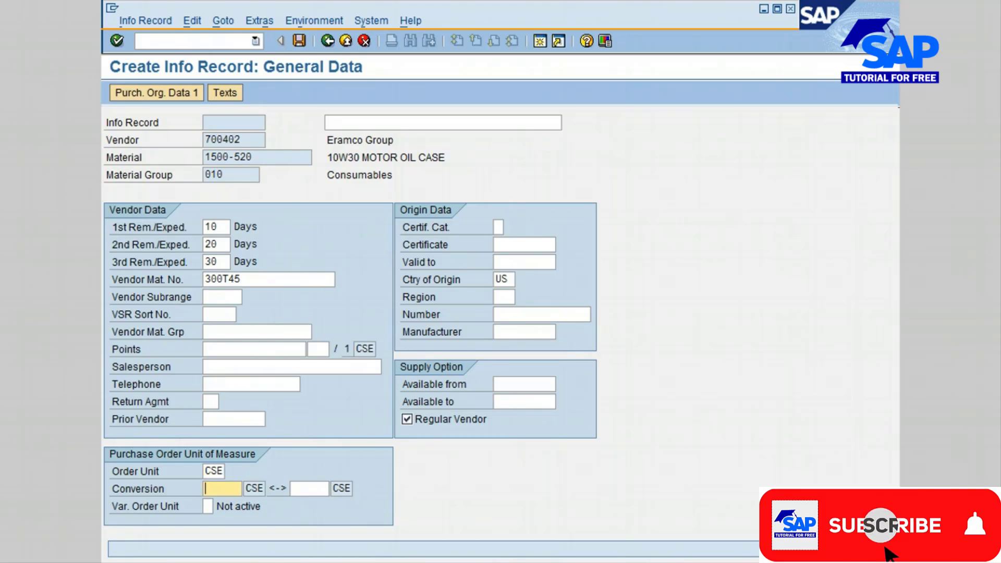
{"action": "type", "text": "1"}
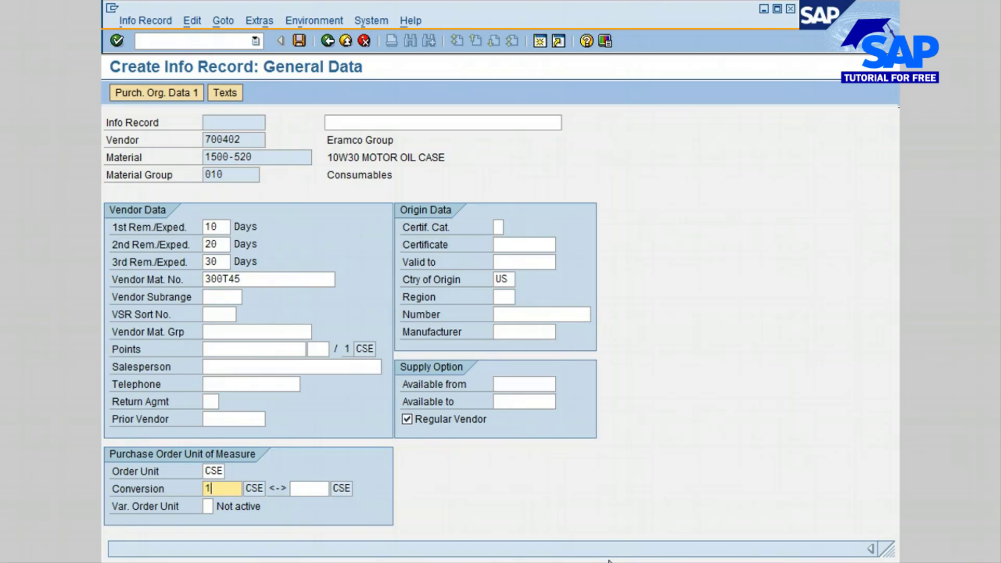
{"action": "left_click", "coordinate": [305, 489]}
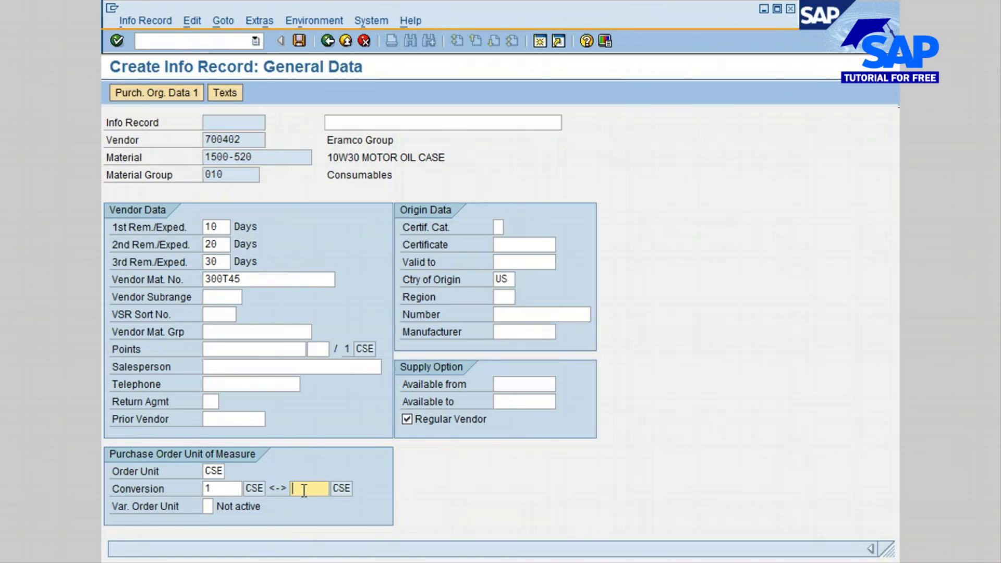
{"action": "type", "text": "12"}
Step: Set the variable order unit to 1 (Active) and continue to the first page of purchasing organization data
{"action": "left_click", "coordinate": [210, 506]}
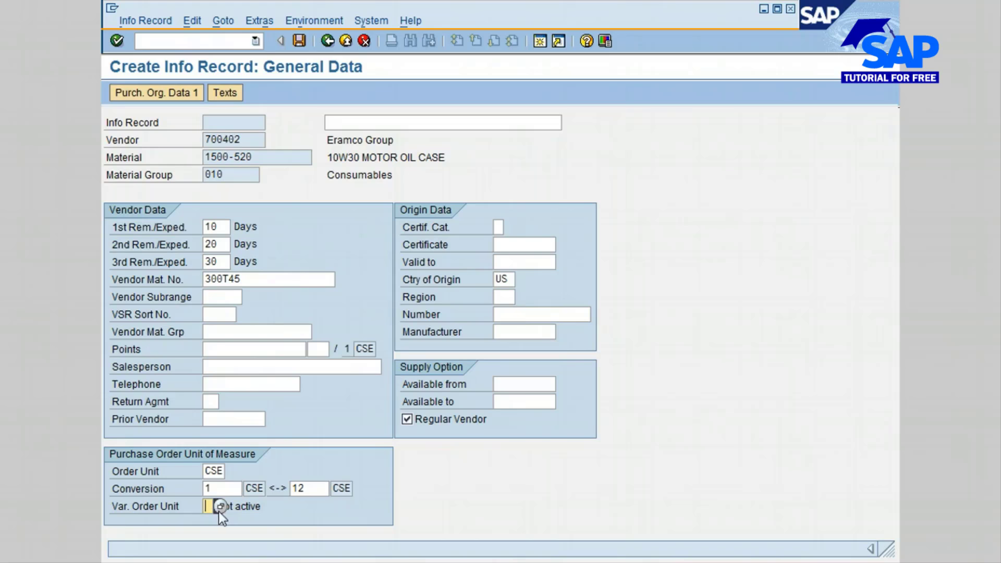
{"action": "left_click", "coordinate": [222, 506]}
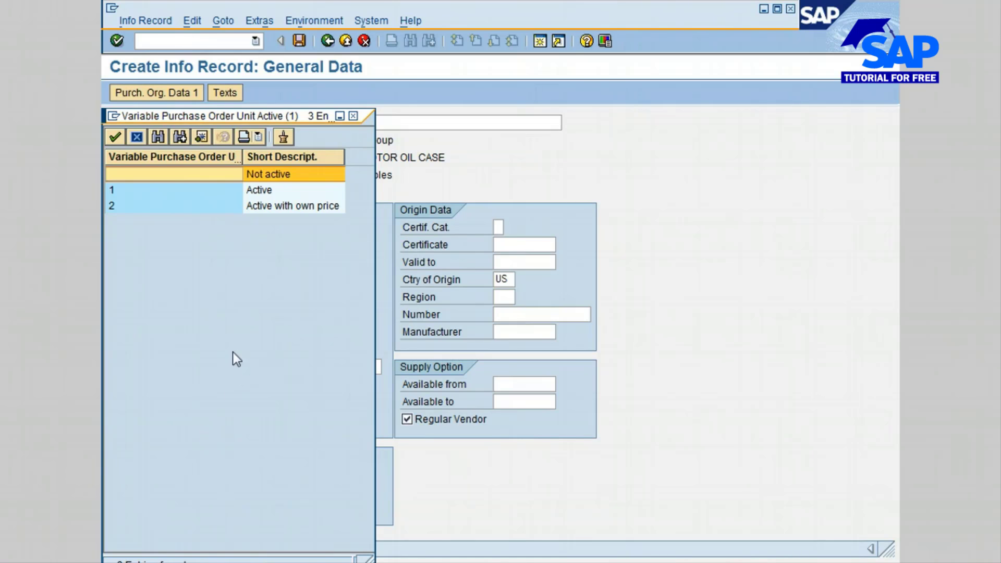
{"action": "left_click", "coordinate": [138, 191]}
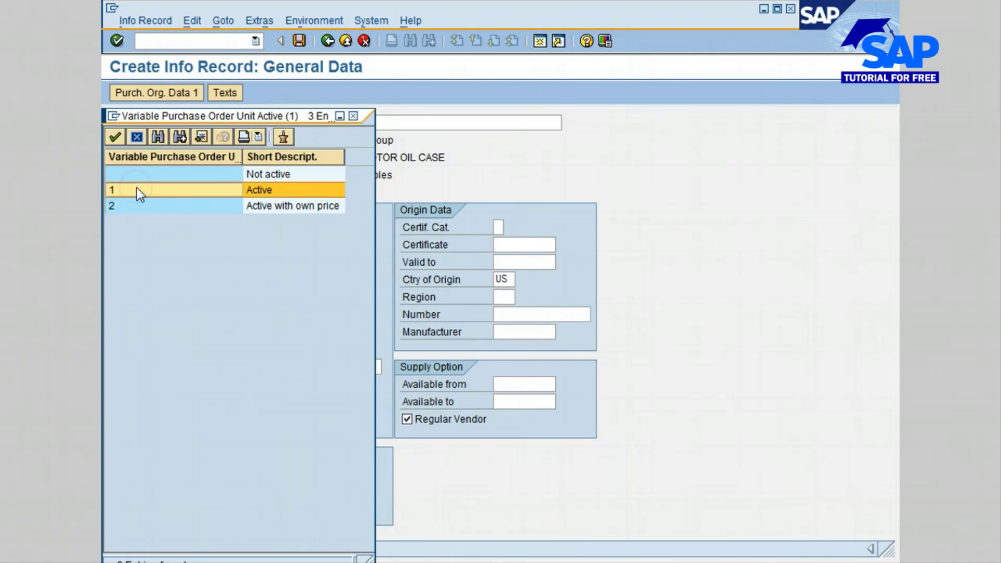
{"action": "left_click", "coordinate": [111, 137]}
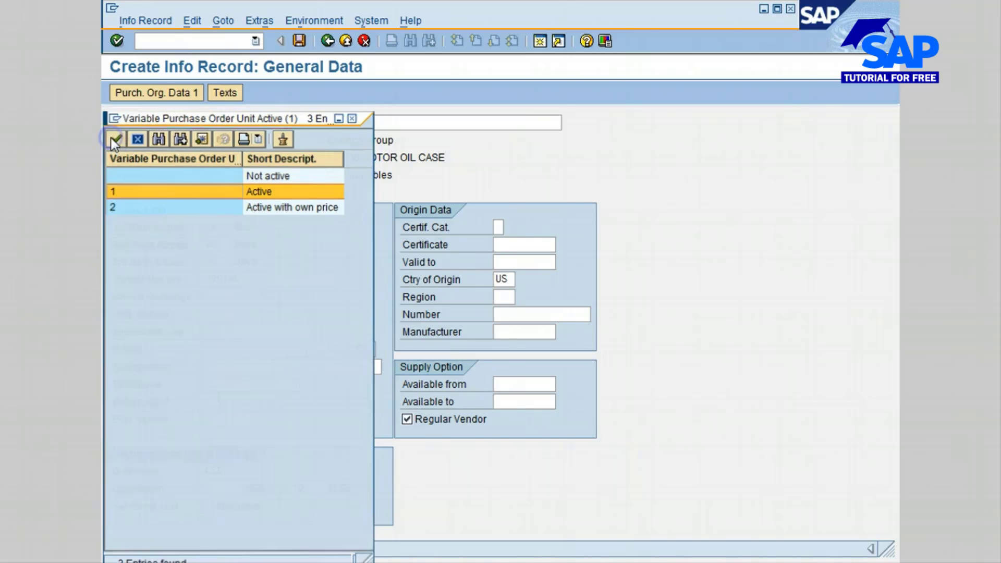
{"action": "left_click", "coordinate": [459, 491]}
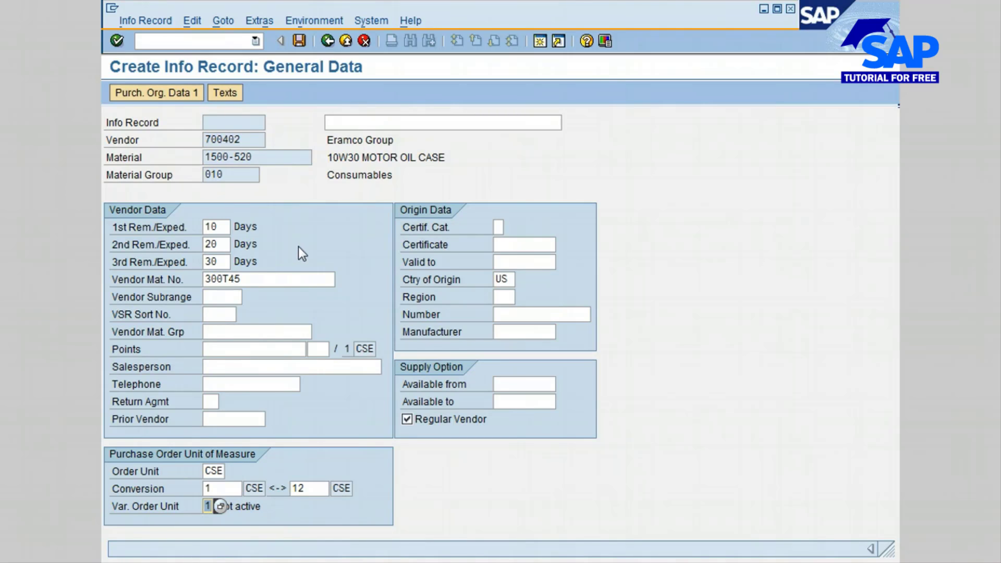
{"action": "key", "text": "Return"}
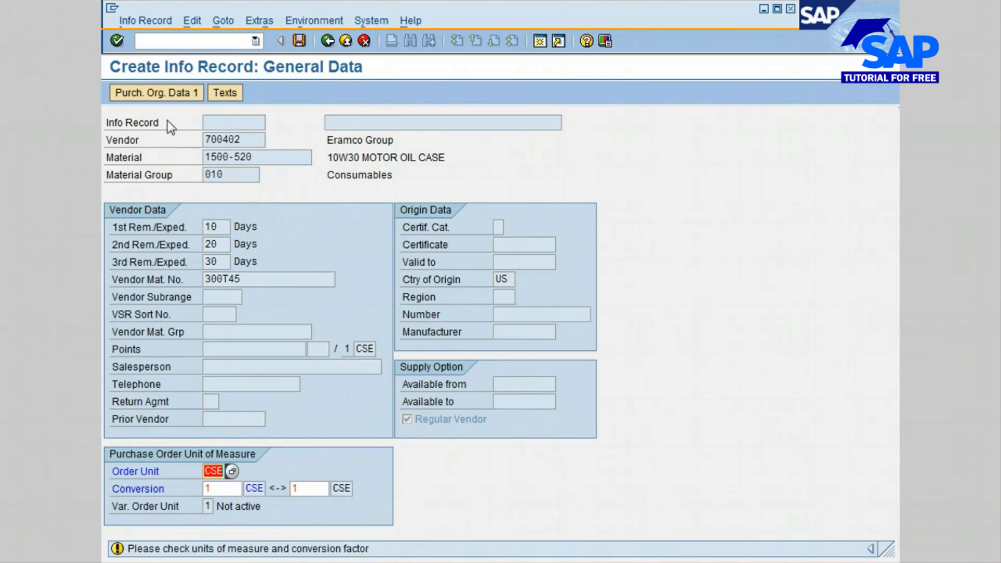
{"action": "left_click", "coordinate": [164, 94]}
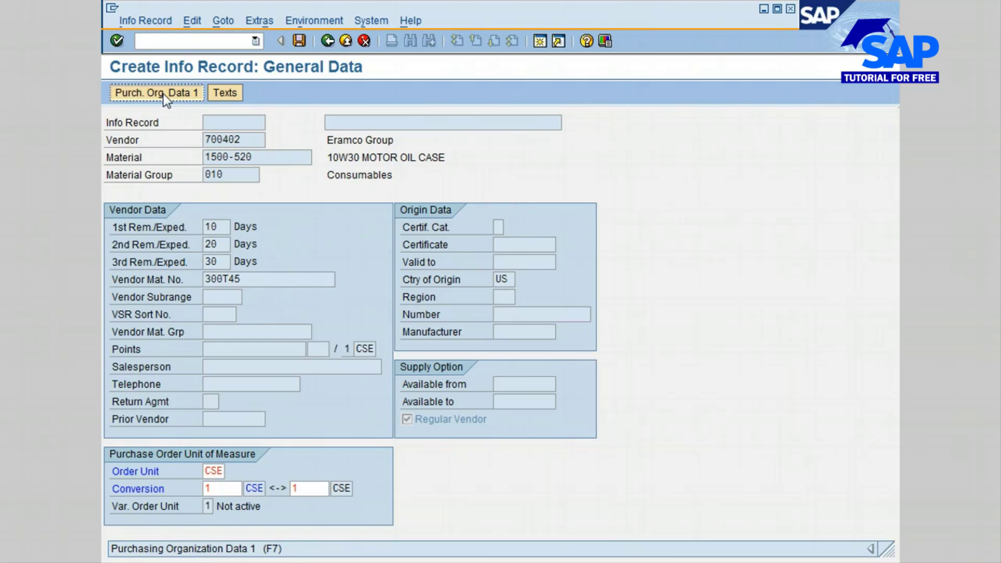
{"action": "left_click", "coordinate": [164, 94]}
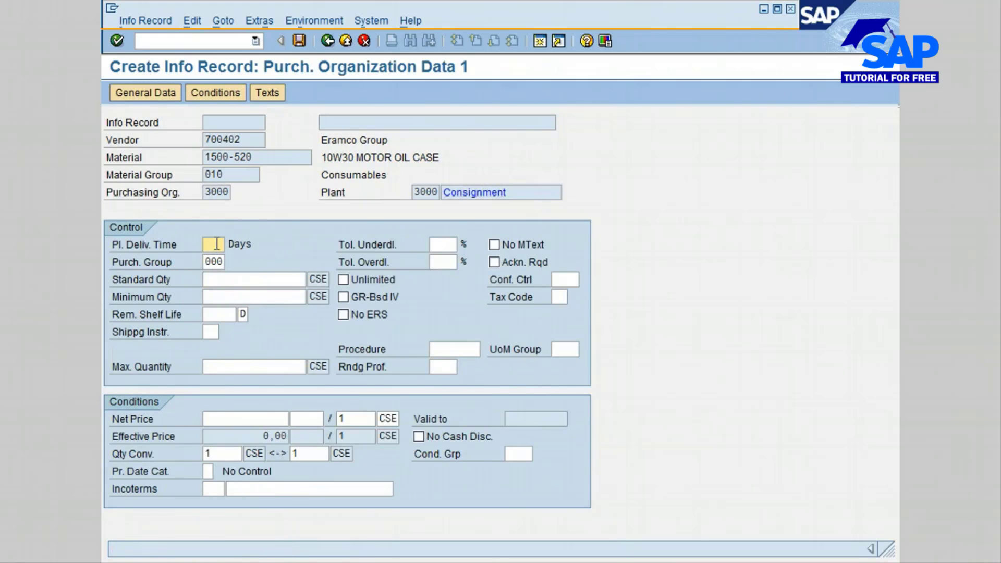
Step: Set the planned delivery time to 7 days and the purchasing group to 100
{"action": "left_click", "coordinate": [216, 245]}
{"action": "type", "text": "7"}
{"action": "key", "text": "Tab"}
{"action": "left_click", "coordinate": [213, 261]}
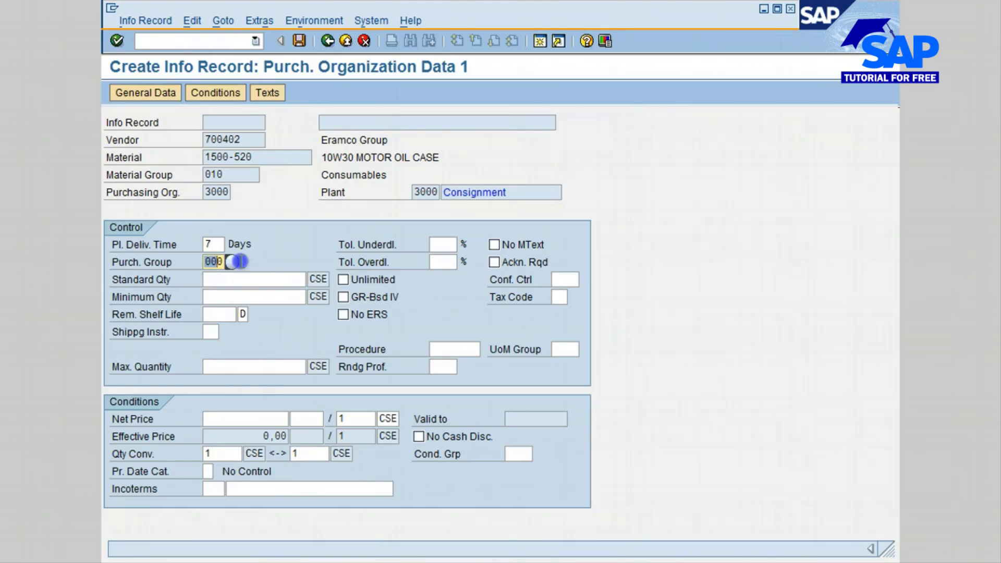
{"action": "type", "text": "100"}
{"action": "key", "text": "Tab"}
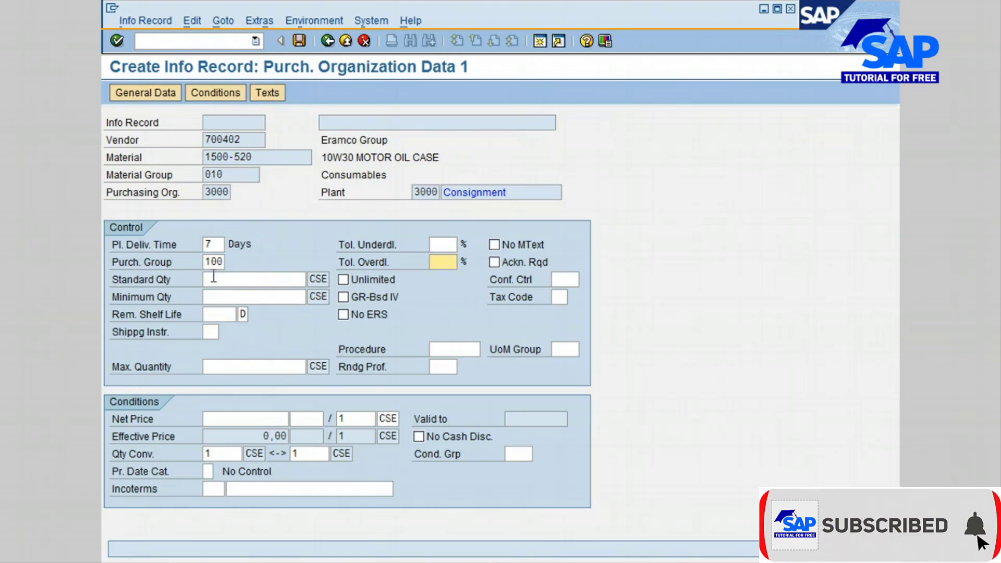
Step: Set the standard quantity to 100 CSE and the minimum quantity to 50 CSE
{"action": "left_click", "coordinate": [245, 279]}
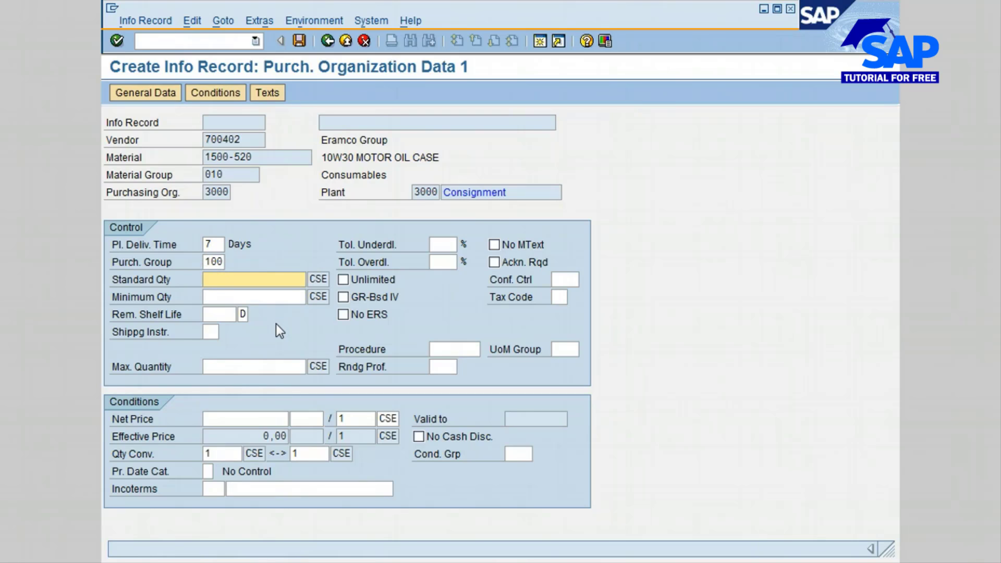
{"action": "type", "text": "100"}
{"action": "key", "text": "Tab"}
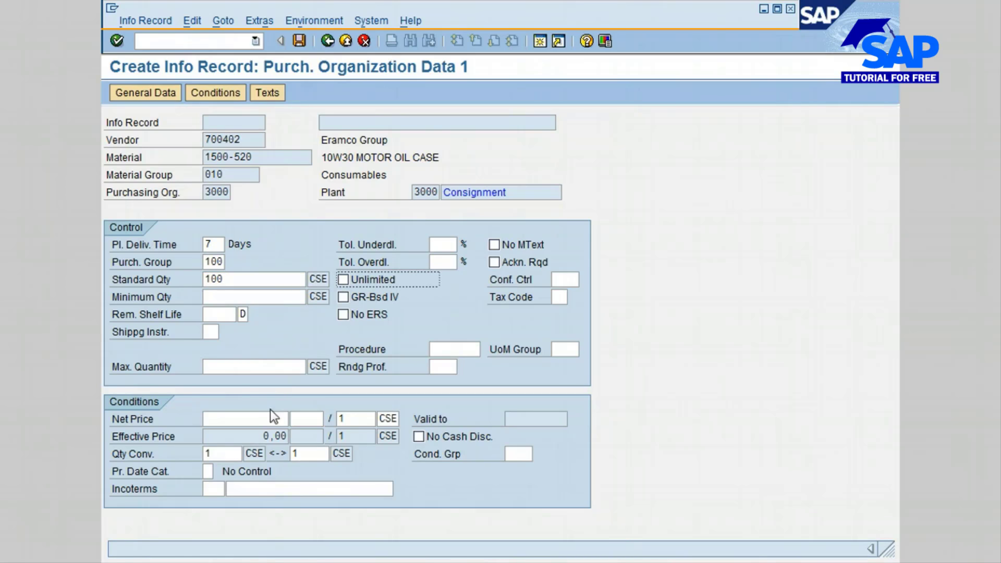
{"action": "left_click", "coordinate": [220, 297]}
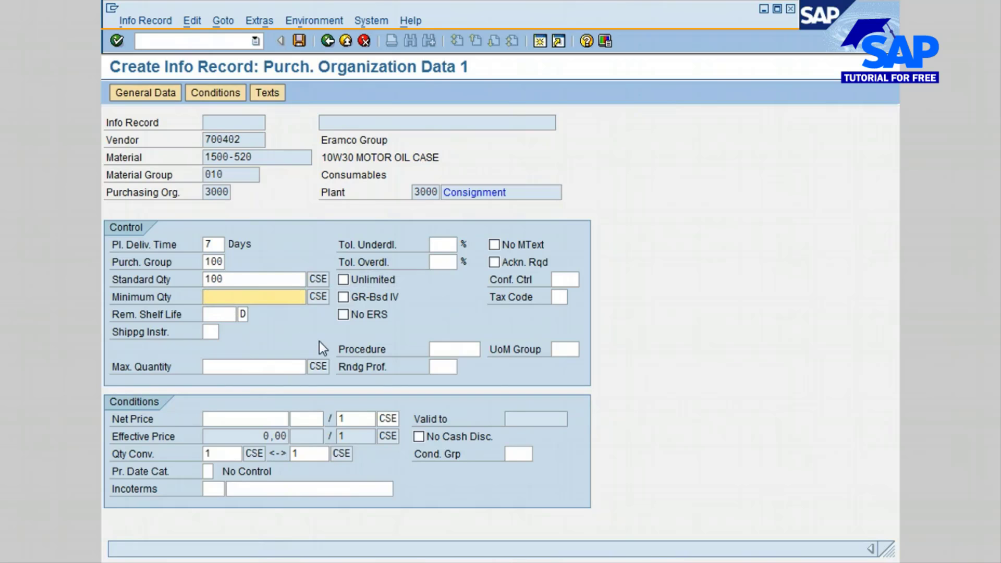
{"action": "type", "text": "50"}
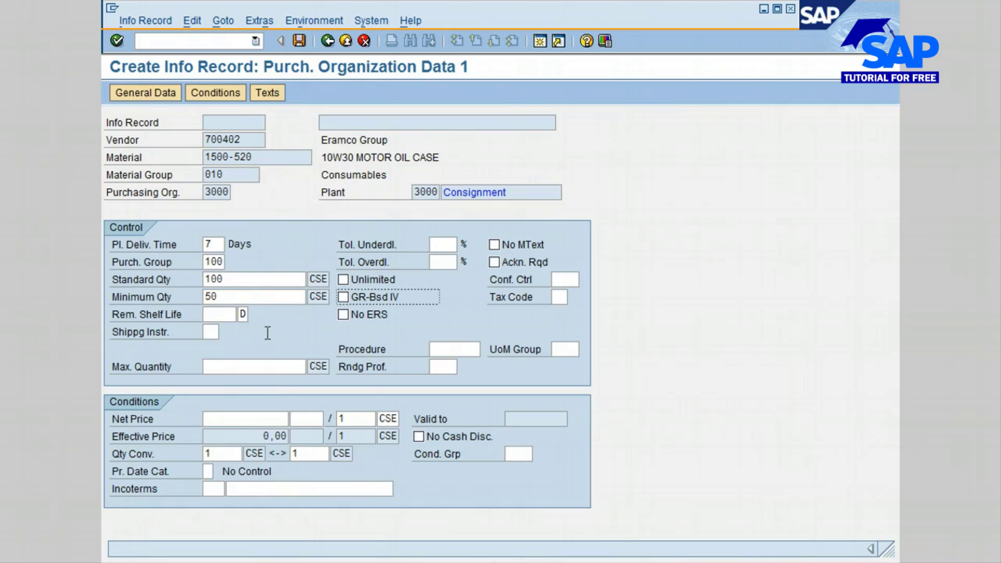
Step: Enter a net price of 25 per 1 CSE for the material
{"action": "left_click", "coordinate": [234, 419]}
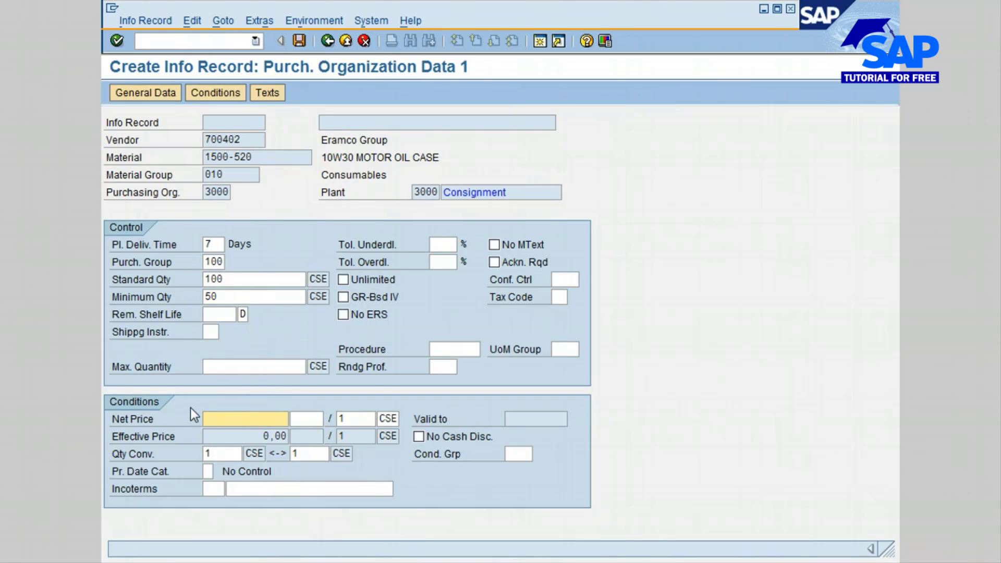
{"action": "type", "text": "25"}
{"action": "key", "text": "Tab"}
Step: Allow unlimited overdelivery and enable goods-receipt-based invoice verification (GR-Bsd IV)
{"action": "left_click", "coordinate": [347, 280]}
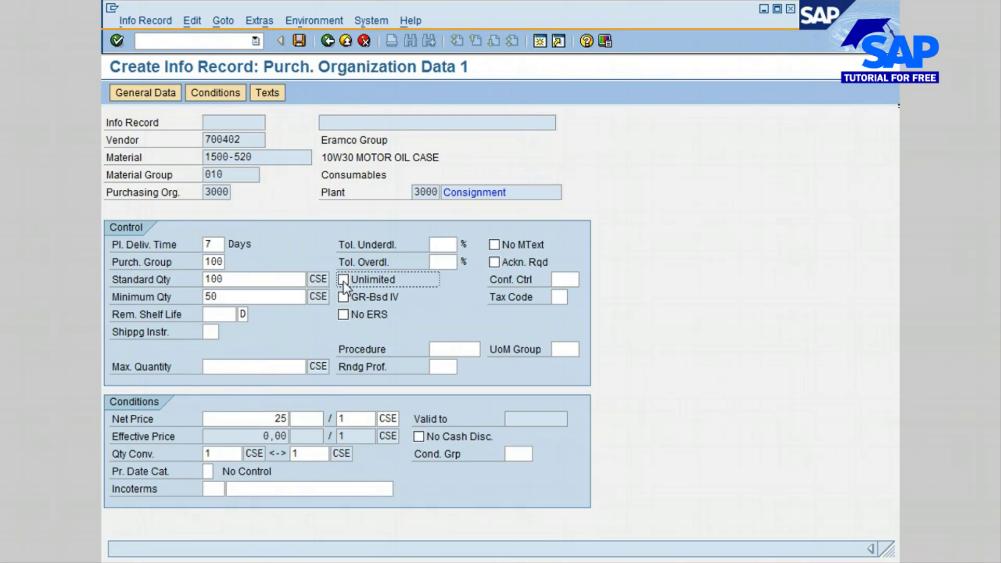
{"action": "left_click", "coordinate": [343, 282]}
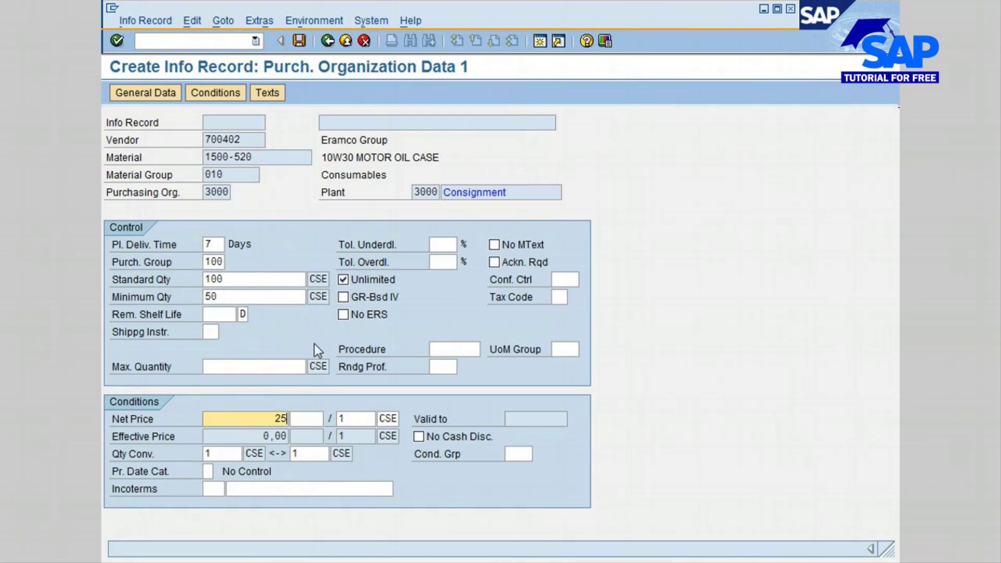
{"action": "left_click", "coordinate": [343, 297]}
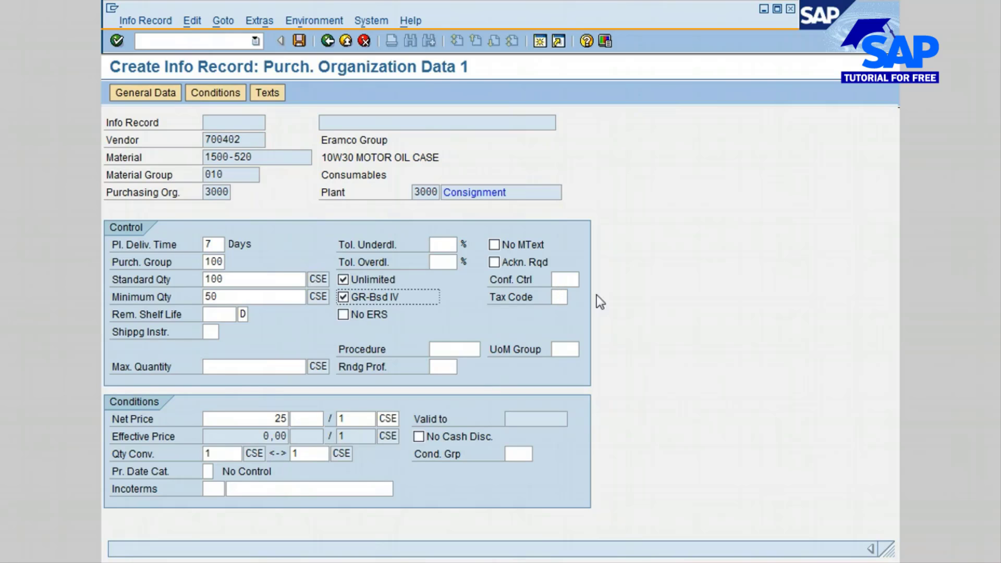
Step: Set the confirmation control key to 0001 (Confirmations)
{"action": "left_click", "coordinate": [573, 280]}
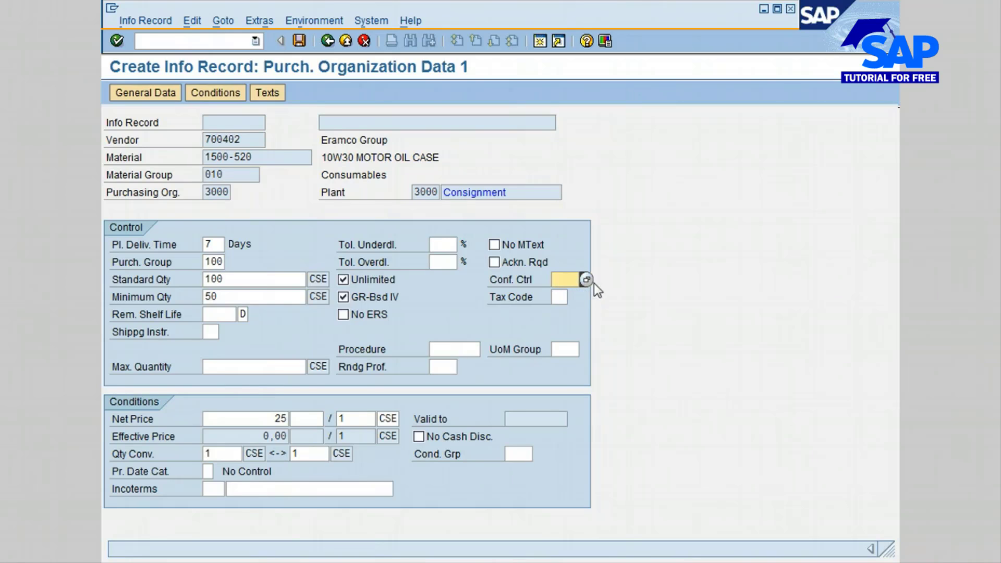
{"action": "left_click", "coordinate": [585, 281]}
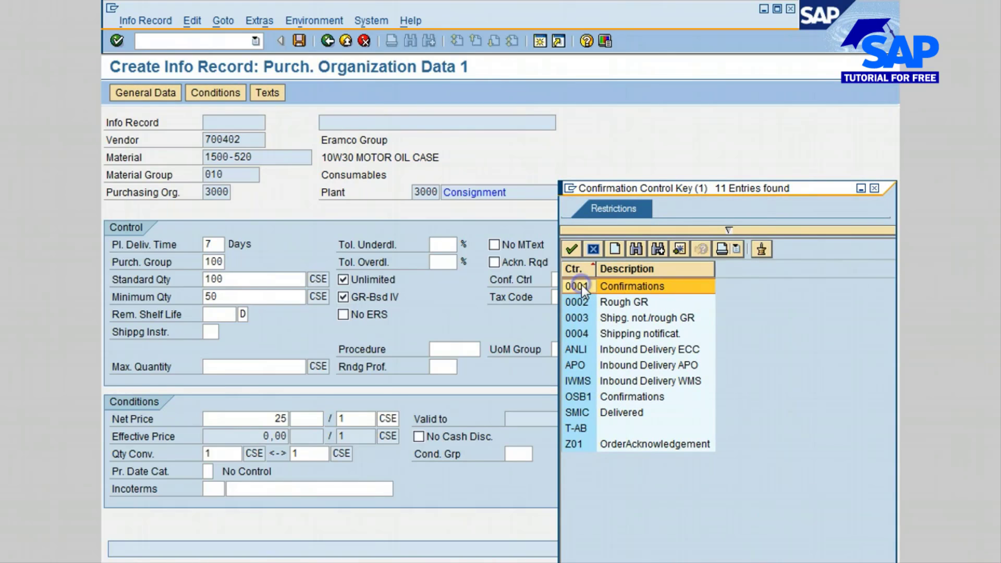
{"action": "left_click", "coordinate": [574, 248]}
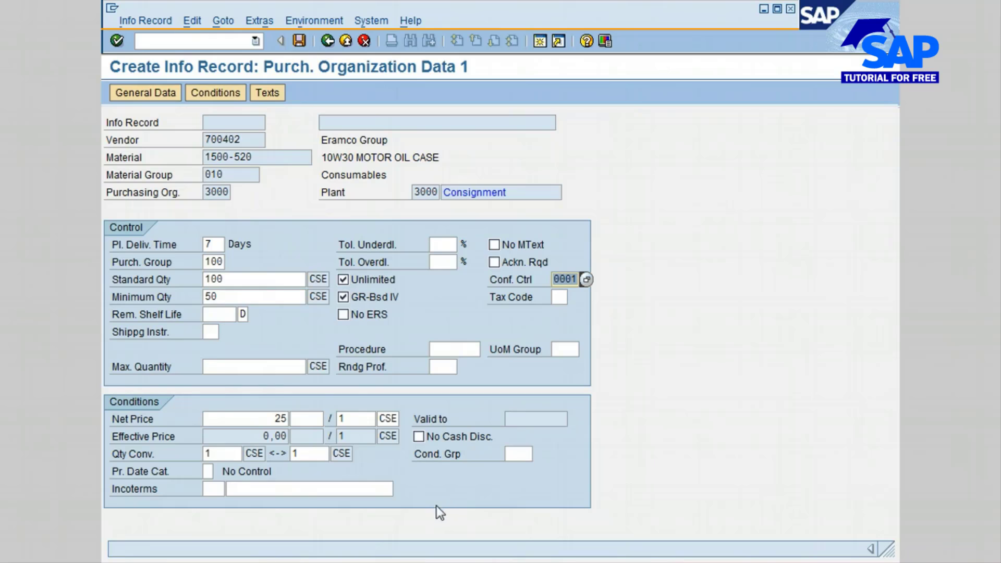
Step: Open the info record's pricing conditions and set the currency of the PB00 gross price to USD
{"action": "left_click", "coordinate": [208, 92]}
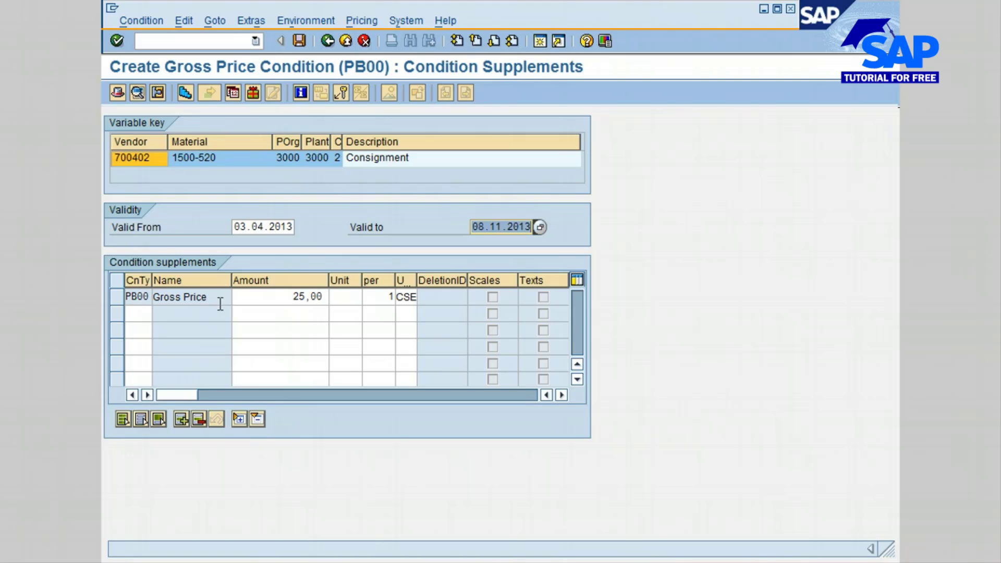
{"action": "left_click", "coordinate": [118, 298]}
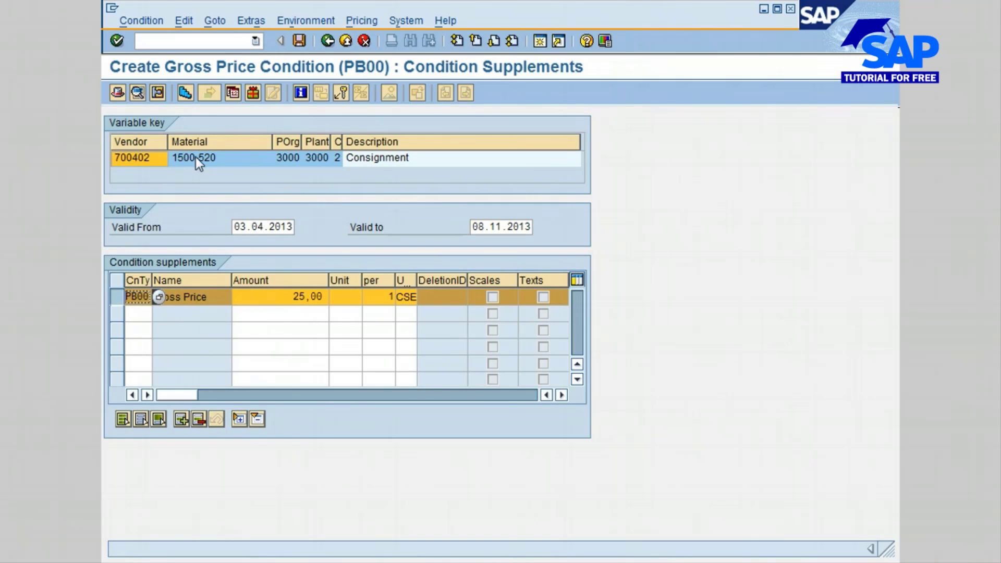
{"action": "left_click", "coordinate": [183, 90]}
{"action": "left_click", "coordinate": [346, 299]}
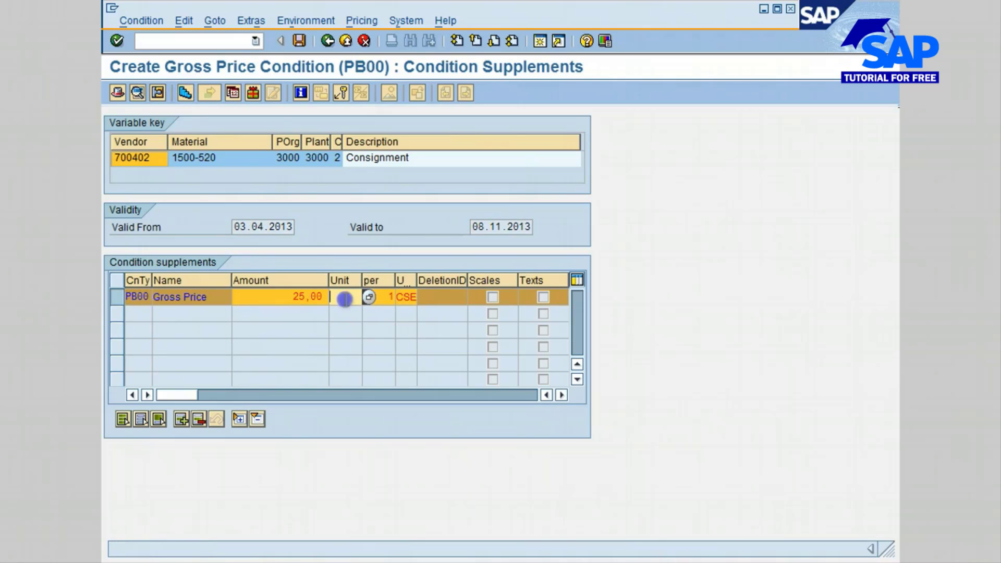
{"action": "left_click", "coordinate": [370, 298]}
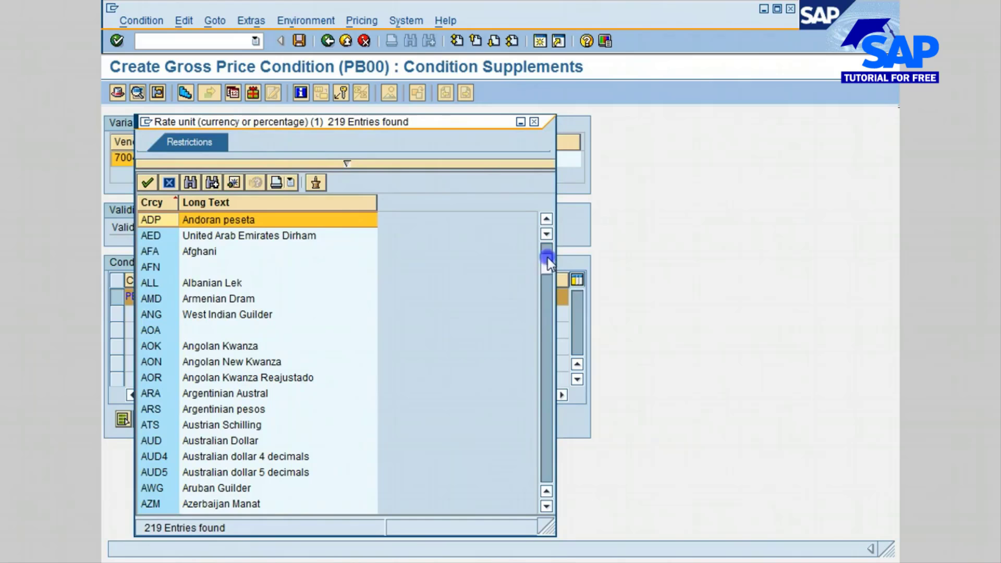
{"action": "left_click_drag", "start_coordinate": [550, 476], "coordinate": [548, 478]}
{"action": "left_click", "coordinate": [546, 422]}
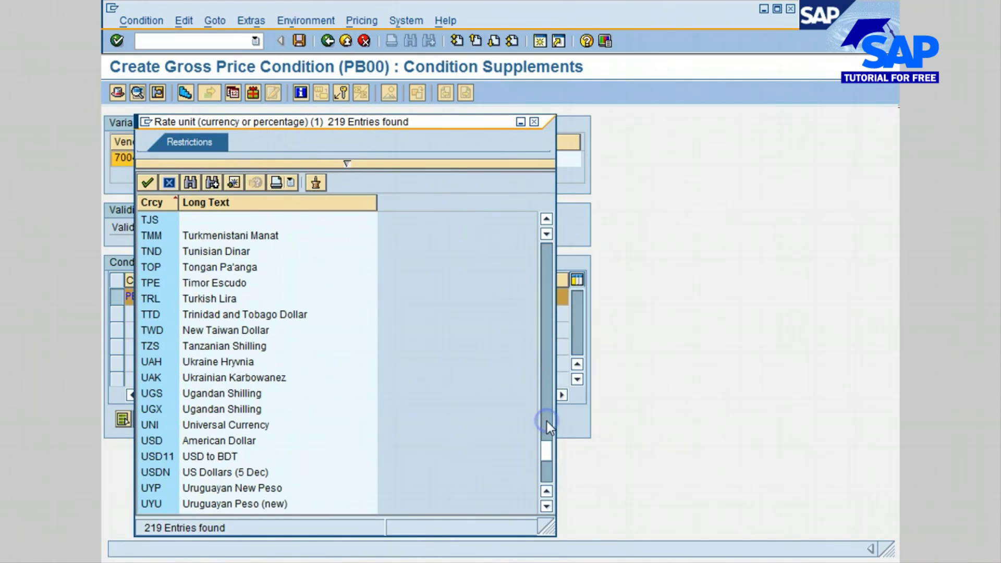
{"action": "double_click", "coordinate": [211, 445]}
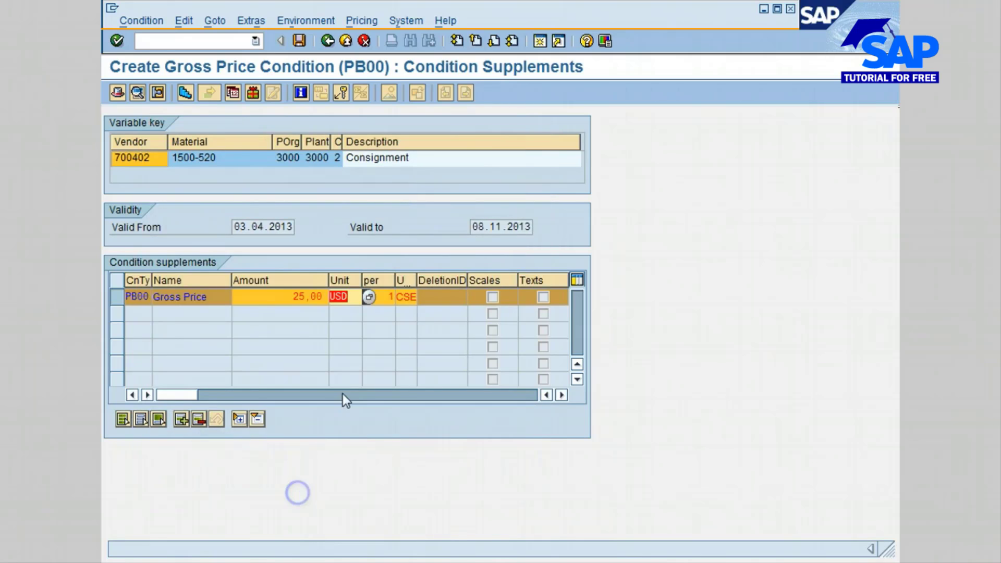
Step: Open the scales of the PB00 gross price and enter quantity 0 for the 25 USD amount and quantity 50 at 24
{"action": "left_click", "coordinate": [184, 93]}
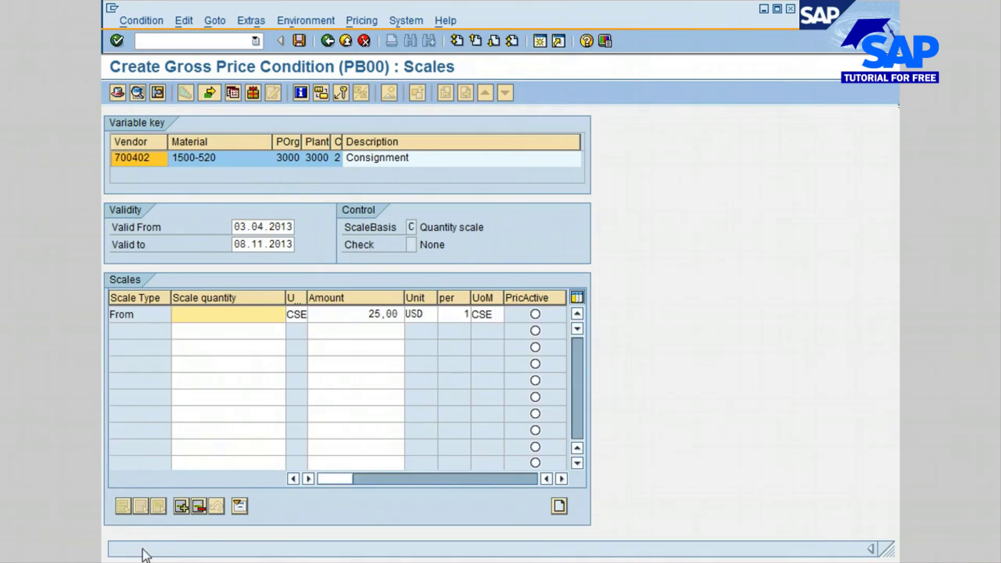
{"action": "left_click", "coordinate": [269, 312]}
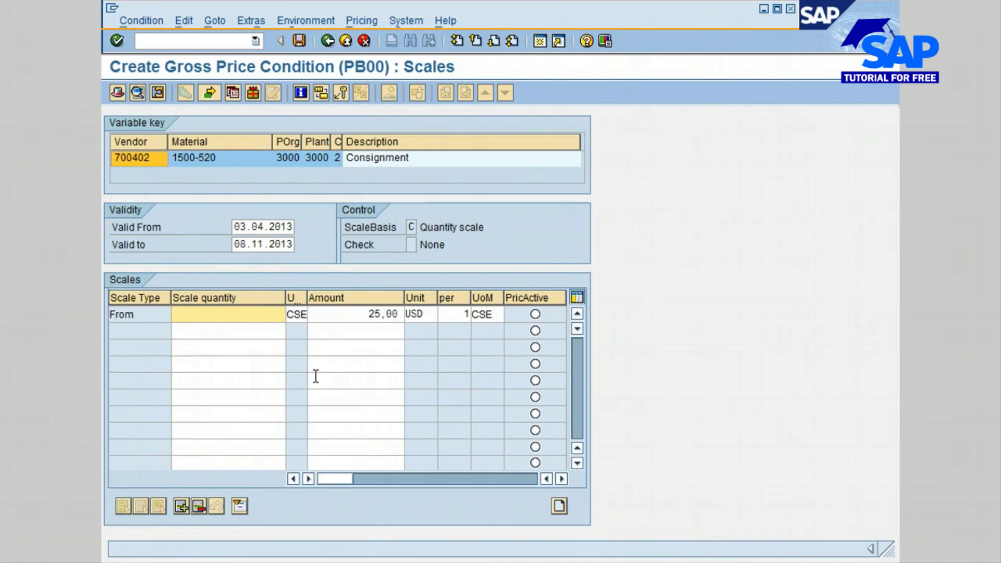
{"action": "type", "text": "0"}
{"action": "left_click", "coordinate": [282, 333]}
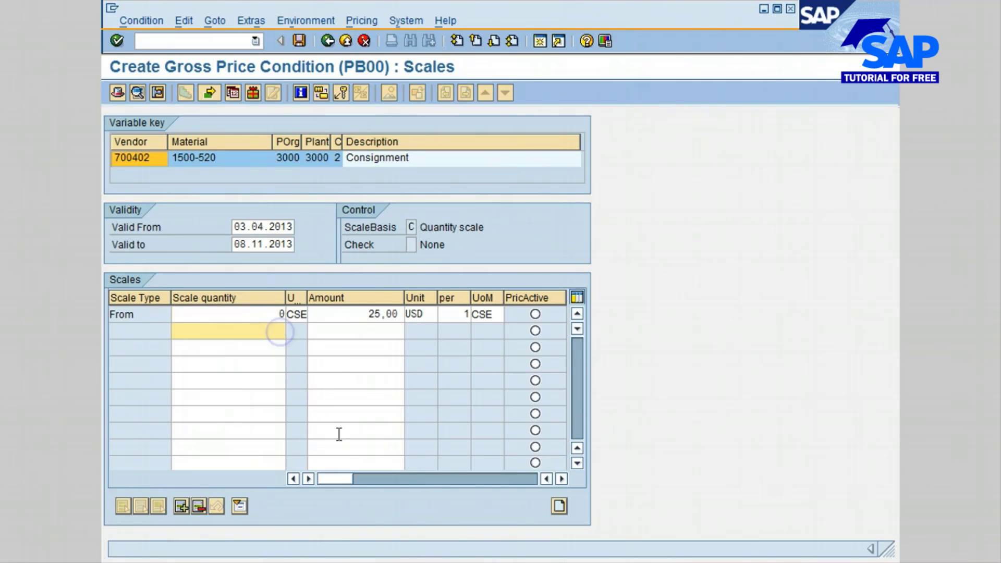
{"action": "type", "text": "50"}
{"action": "left_click", "coordinate": [371, 332]}
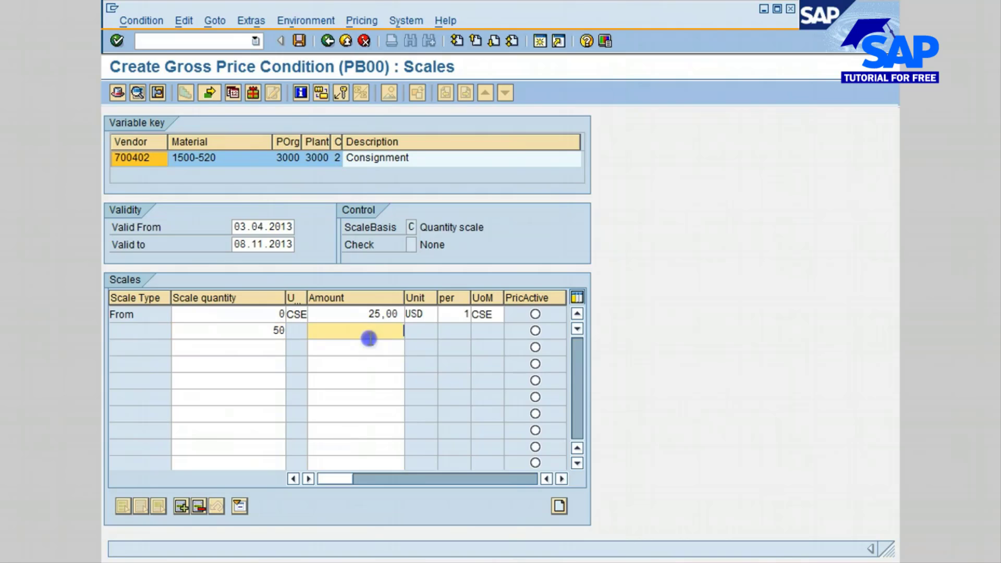
{"action": "type", "text": "24"}
{"action": "key", "text": "Tab"}
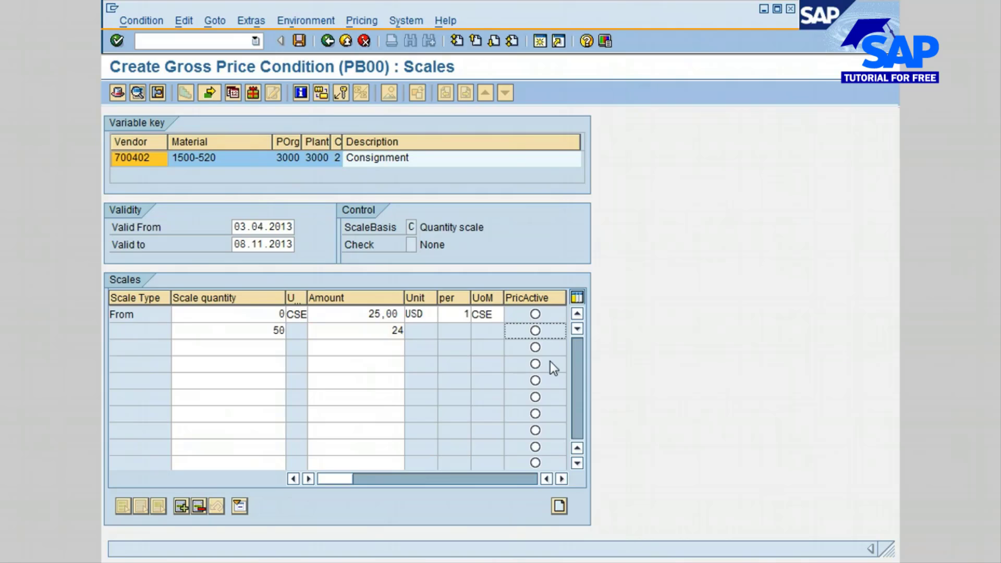
Step: Add scale quantities 100 at 22 and 150 at 20, and return to the condition supplements
{"action": "left_click", "coordinate": [276, 347]}
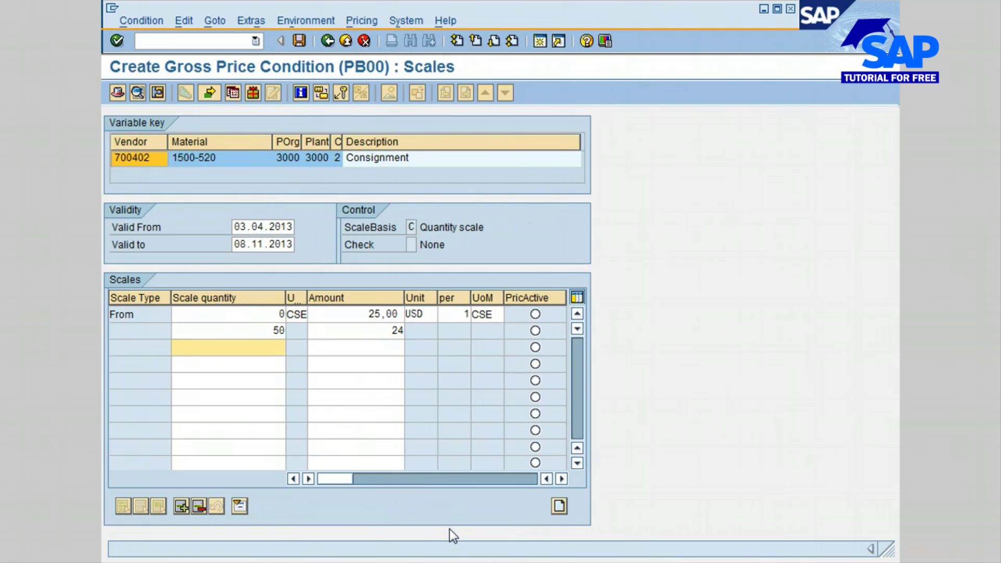
{"action": "type", "text": "100"}
{"action": "key", "text": "Tab"}
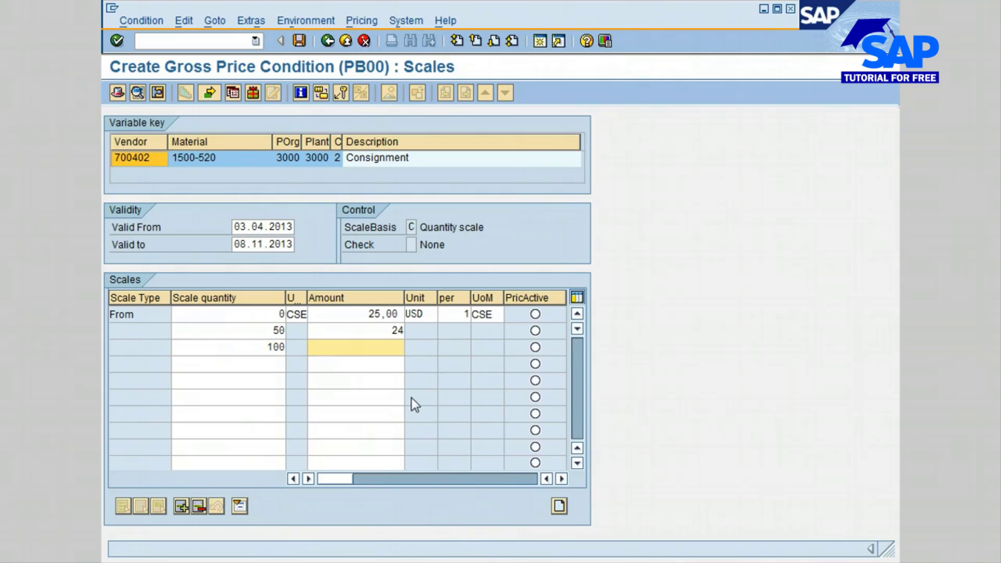
{"action": "type", "text": "22"}
{"action": "left_click", "coordinate": [278, 361]}
{"action": "type", "text": "150"}
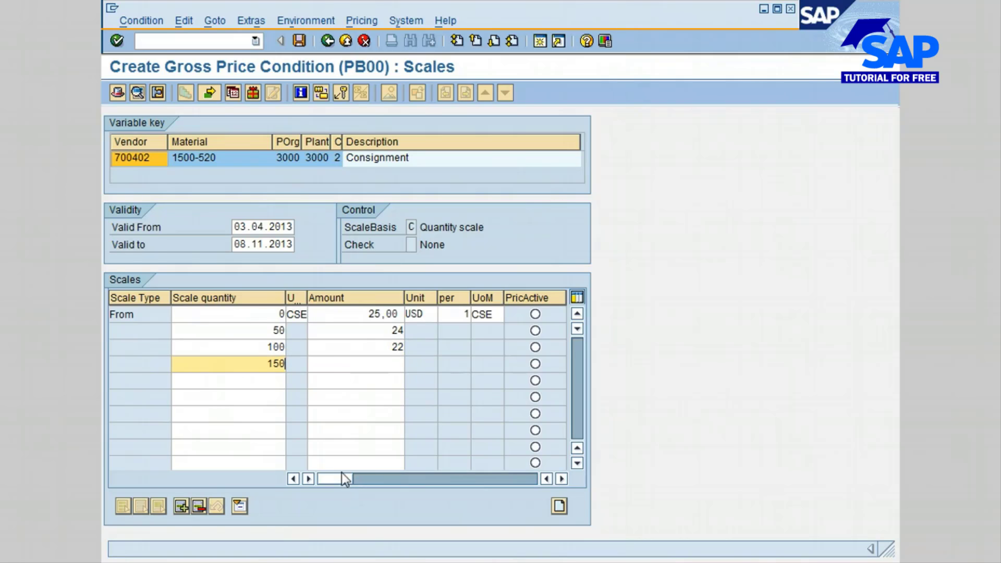
{"action": "key", "text": "Tab"}
{"action": "type", "text": "20"}
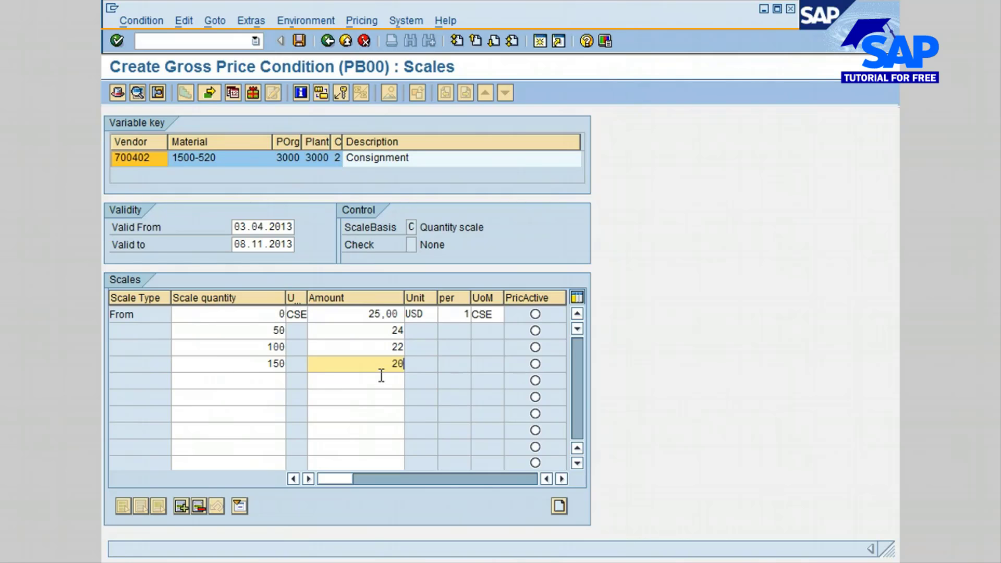
{"action": "left_click", "coordinate": [380, 382]}
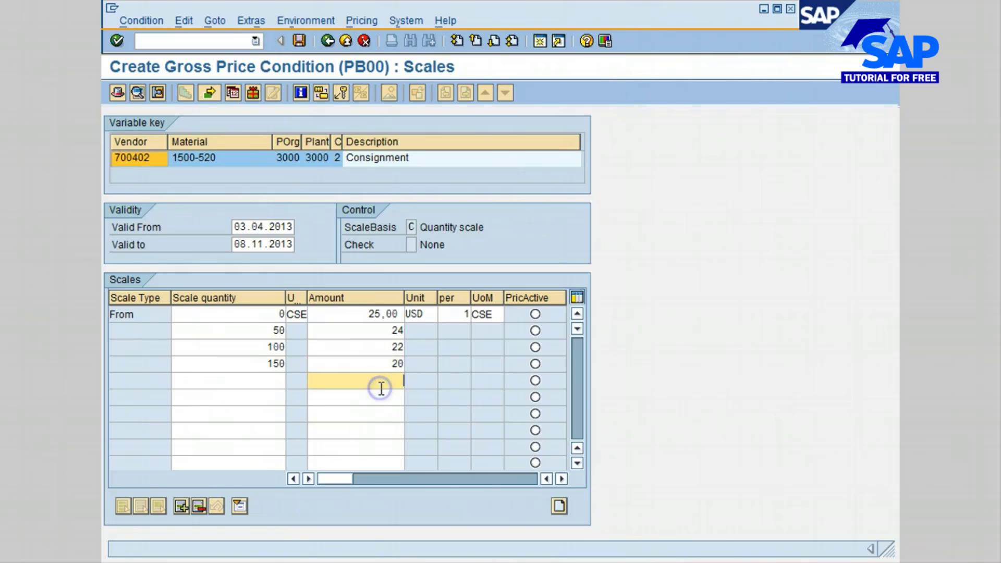
{"action": "left_click", "coordinate": [345, 383]}
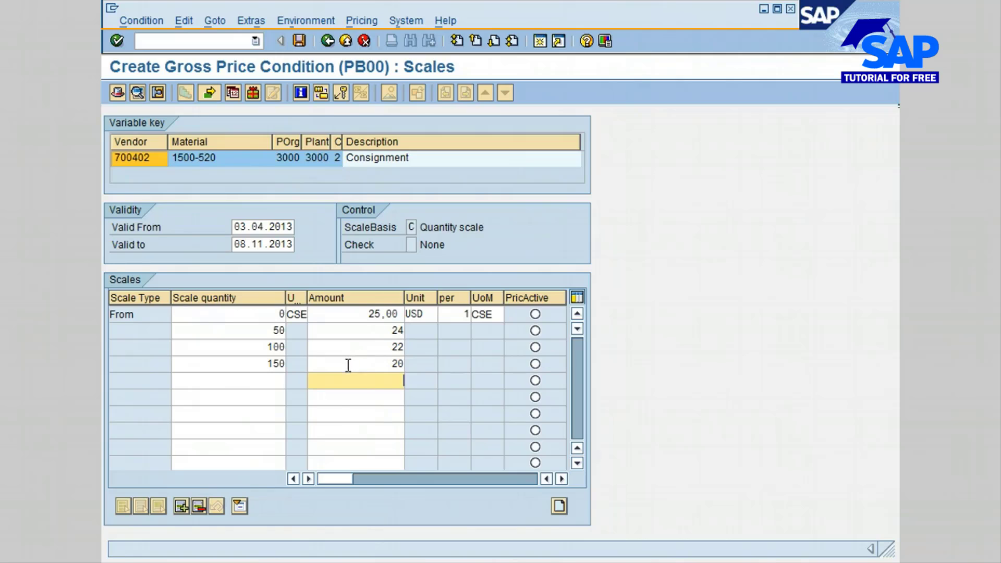
{"action": "left_click", "coordinate": [327, 41]}
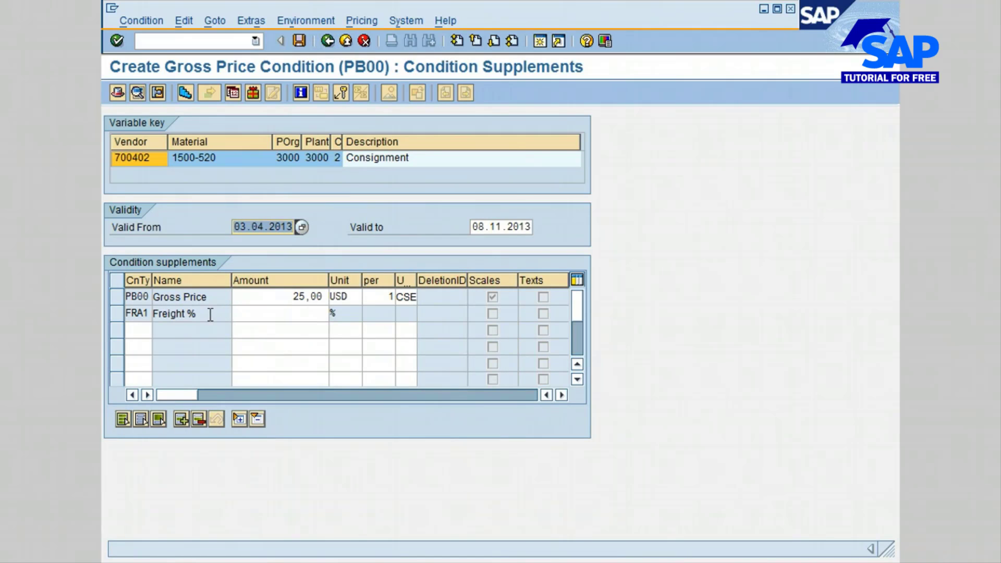
{"action": "left_click", "coordinate": [140, 314]}
{"action": "left_click", "coordinate": [158, 314]}
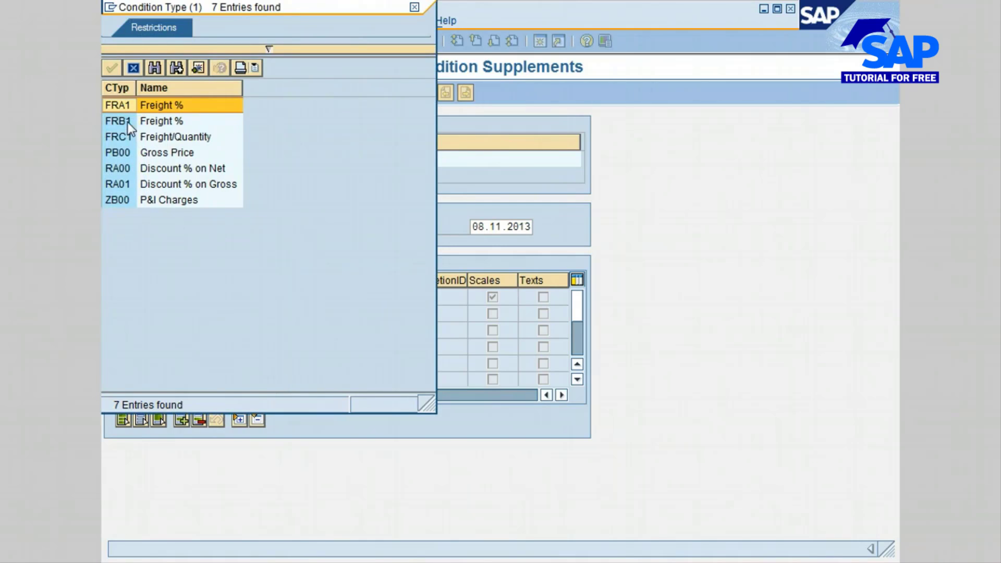
{"action": "left_click", "coordinate": [113, 119]}
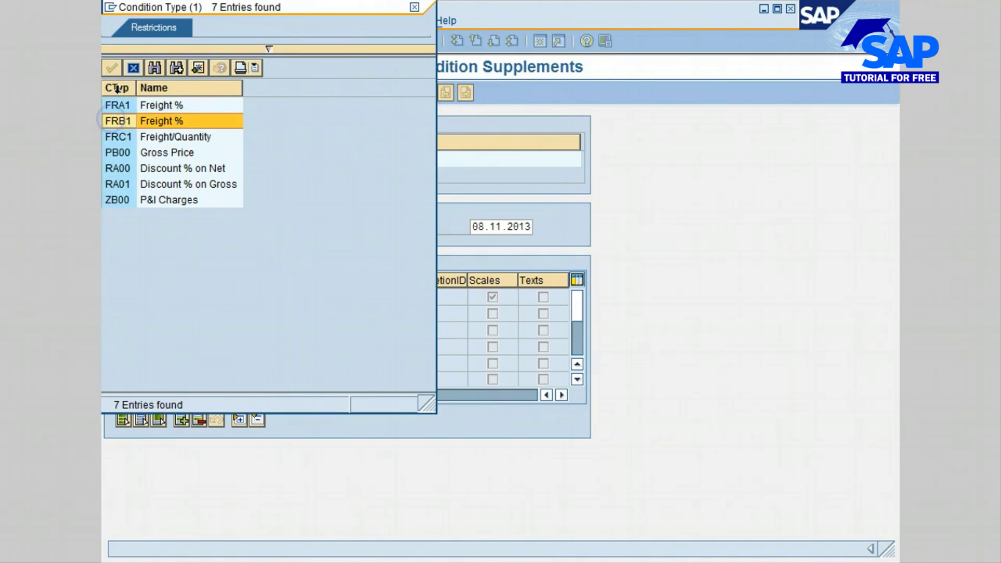
{"action": "left_click", "coordinate": [126, 102]}
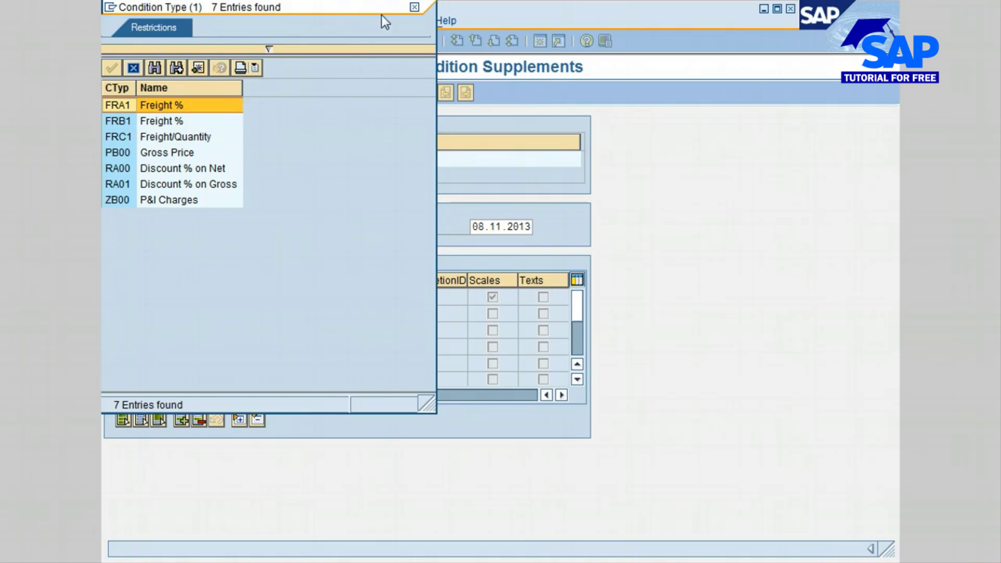
{"action": "left_click", "coordinate": [415, 7]}
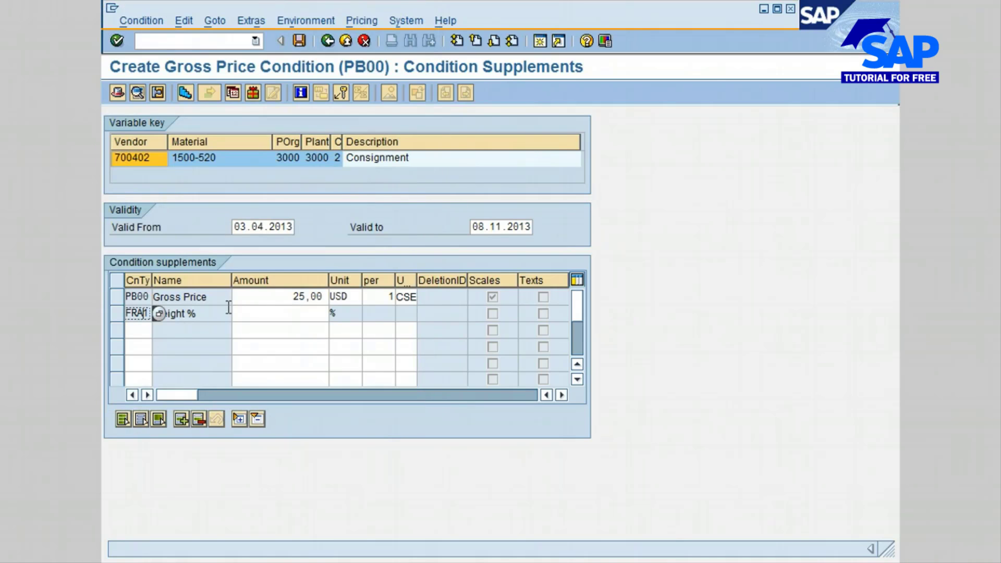
Step: Set the FRA1 Freight % supplement to 3 % and return to the info record's purchasing organization data
{"action": "left_click", "coordinate": [268, 312]}
{"action": "type", "text": "3"}
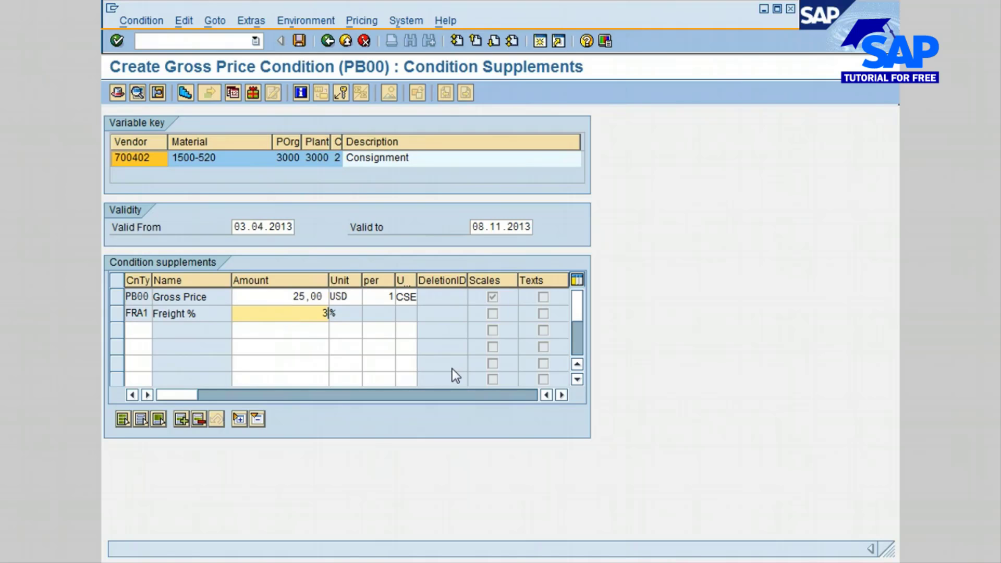
{"action": "key", "text": "Return"}
{"action": "left_click", "coordinate": [327, 42]}
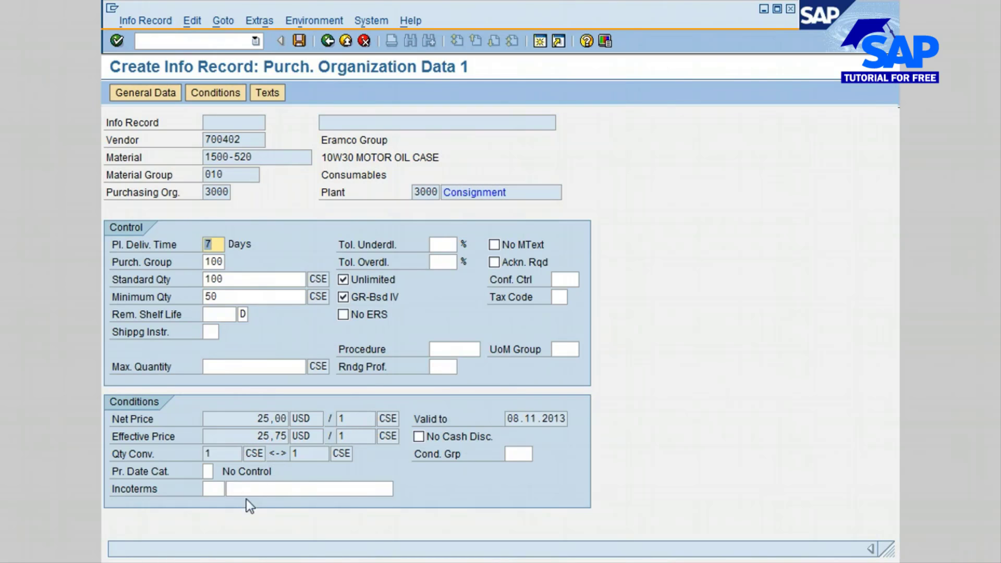
Step: Exit the info record with its data saved and return to the SAP Easy Access screen
{"action": "left_click", "coordinate": [327, 41]}
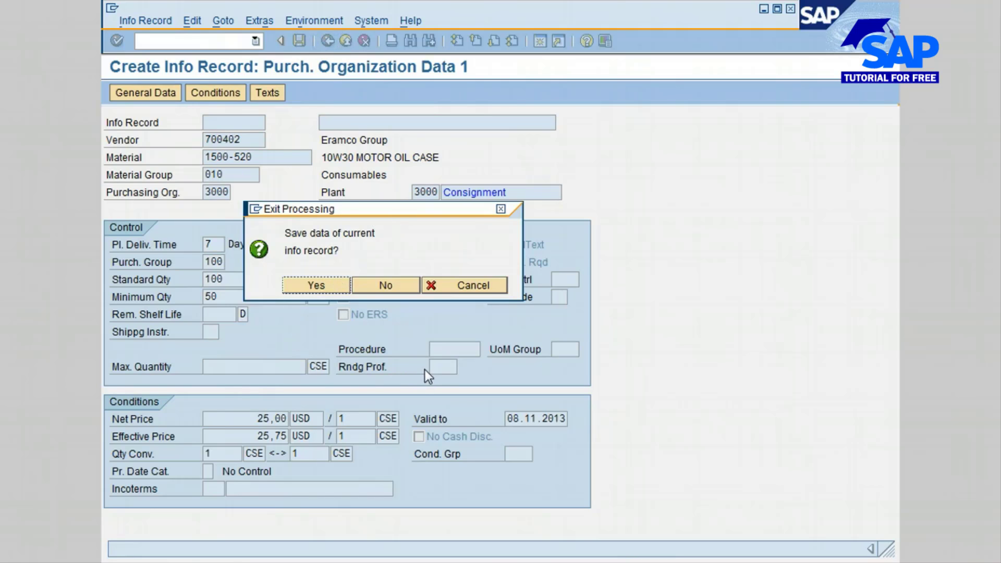
{"action": "left_click", "coordinate": [317, 285]}
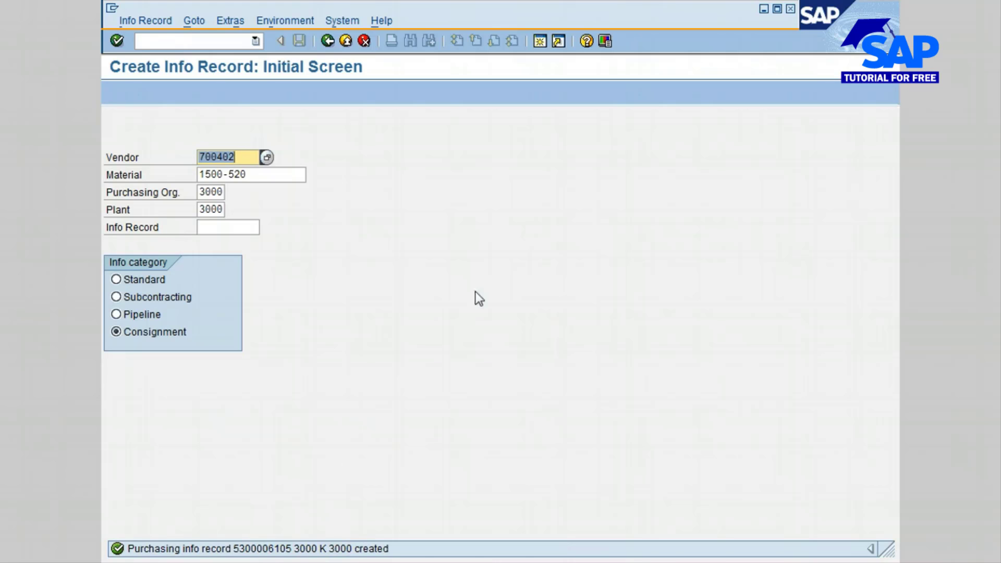
{"action": "left_click", "coordinate": [328, 41]}
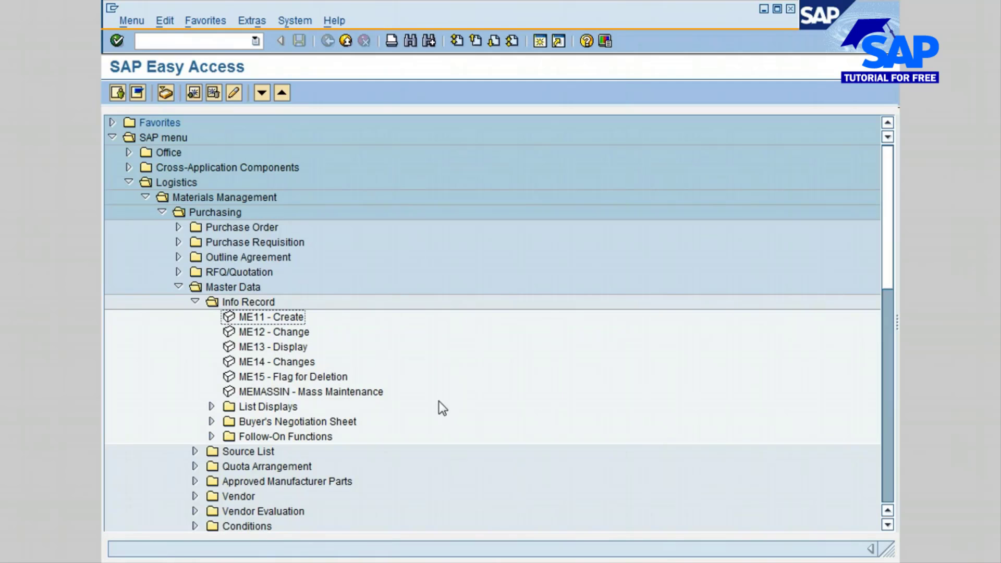